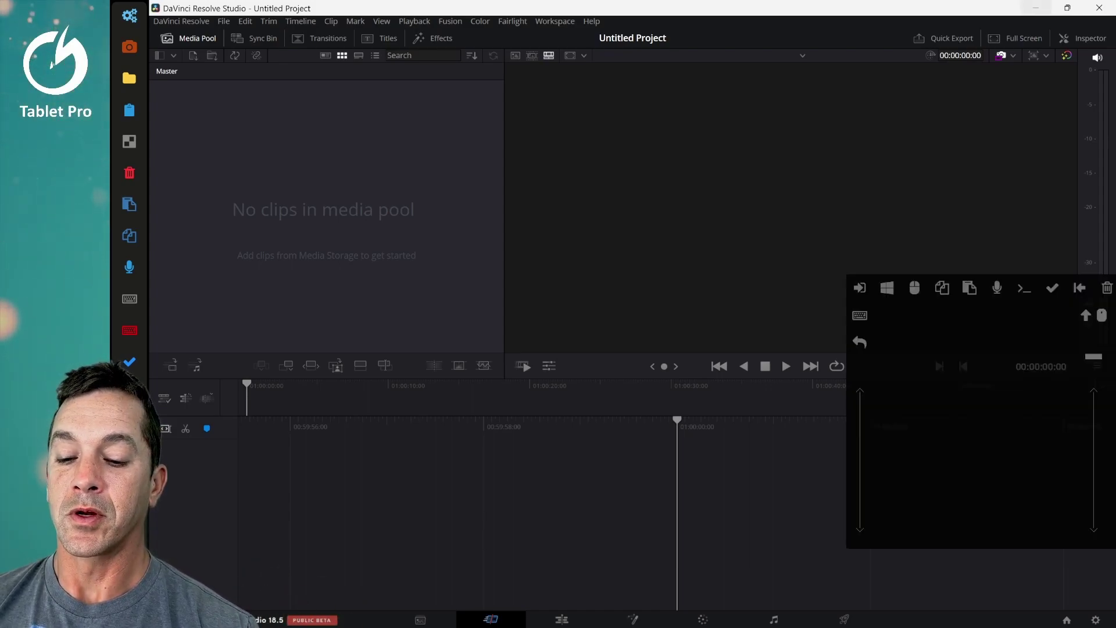
{"action": "key", "text": "super+e"}
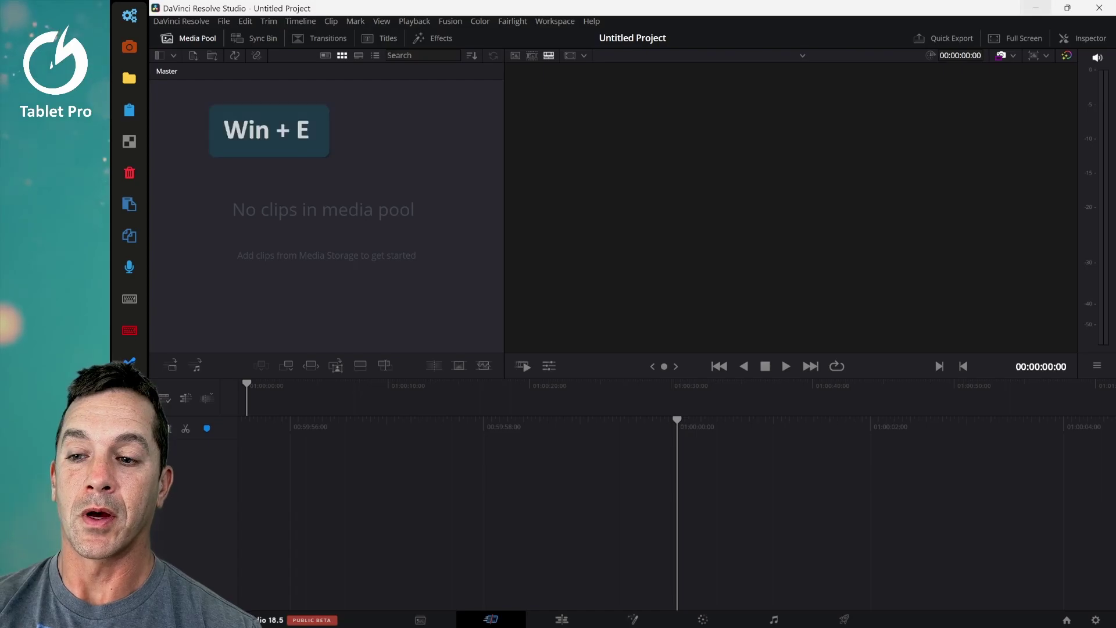
{"action": "left_click_drag", "start_coordinate": [723, 91], "coordinate": [785, 136]}
{"action": "left_click", "coordinate": [328, 326]}
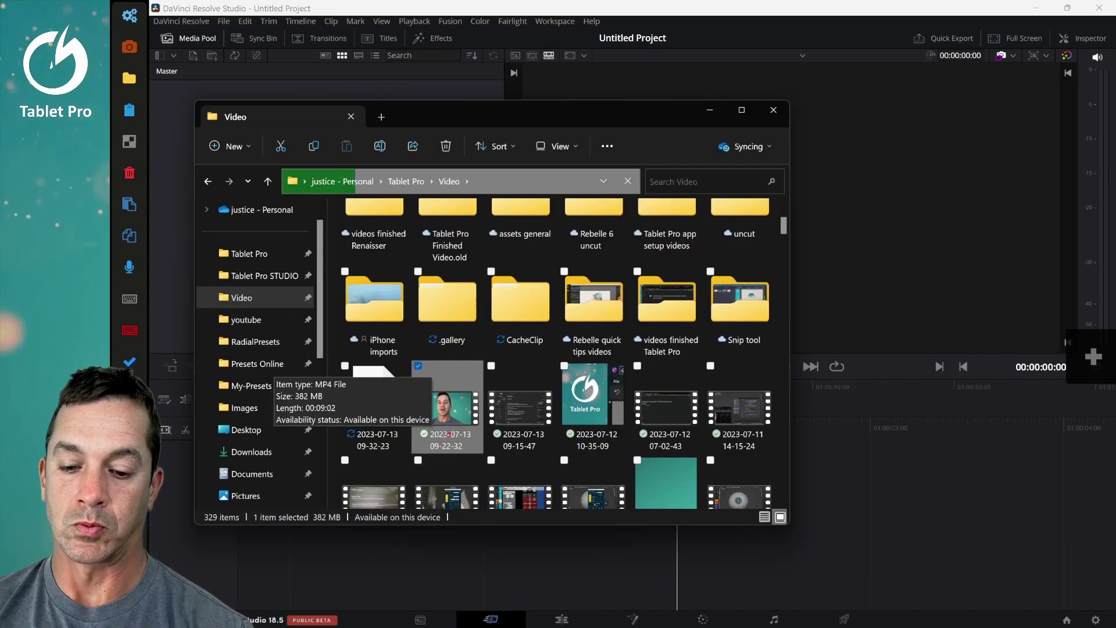
{"action": "left_click_drag", "start_coordinate": [448, 434], "coordinate": [855, 543]}
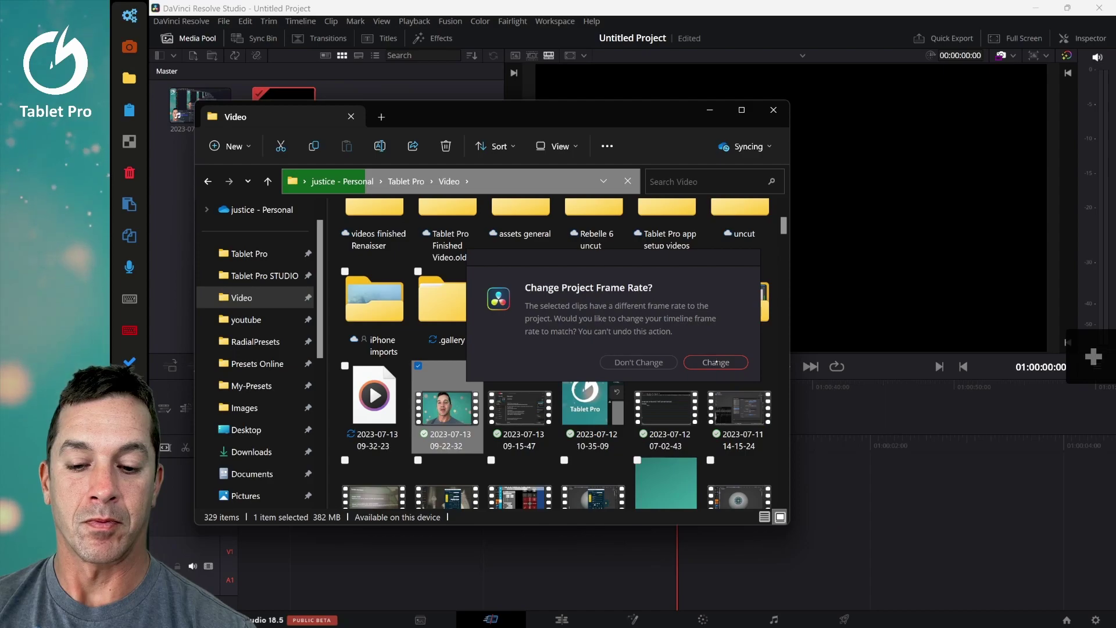
{"action": "left_click", "coordinate": [715, 362]}
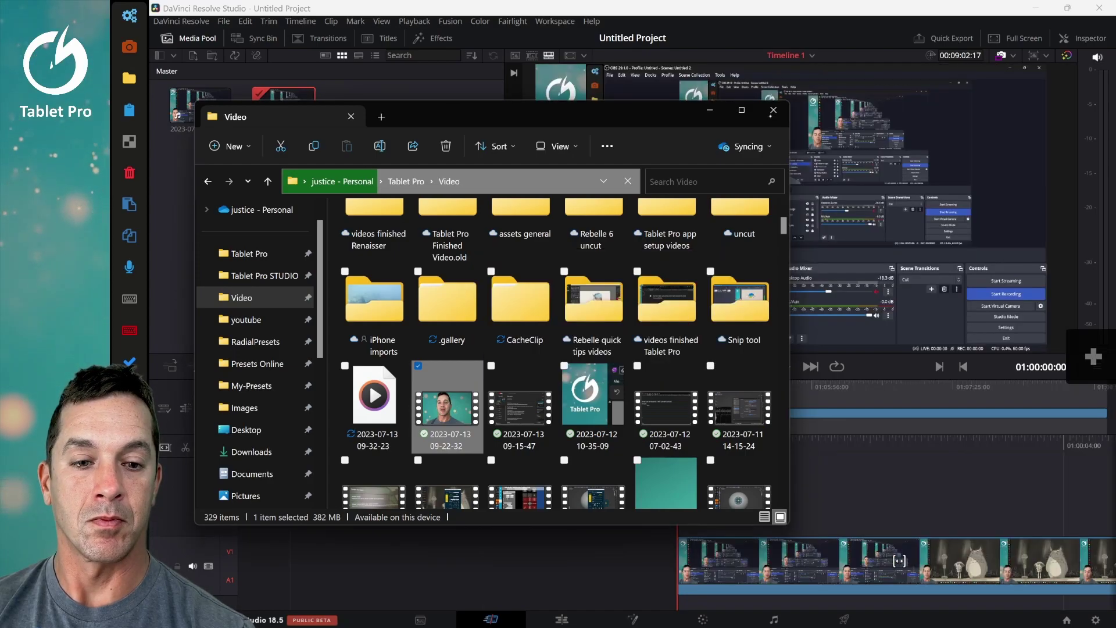
{"action": "left_click", "coordinate": [774, 110]}
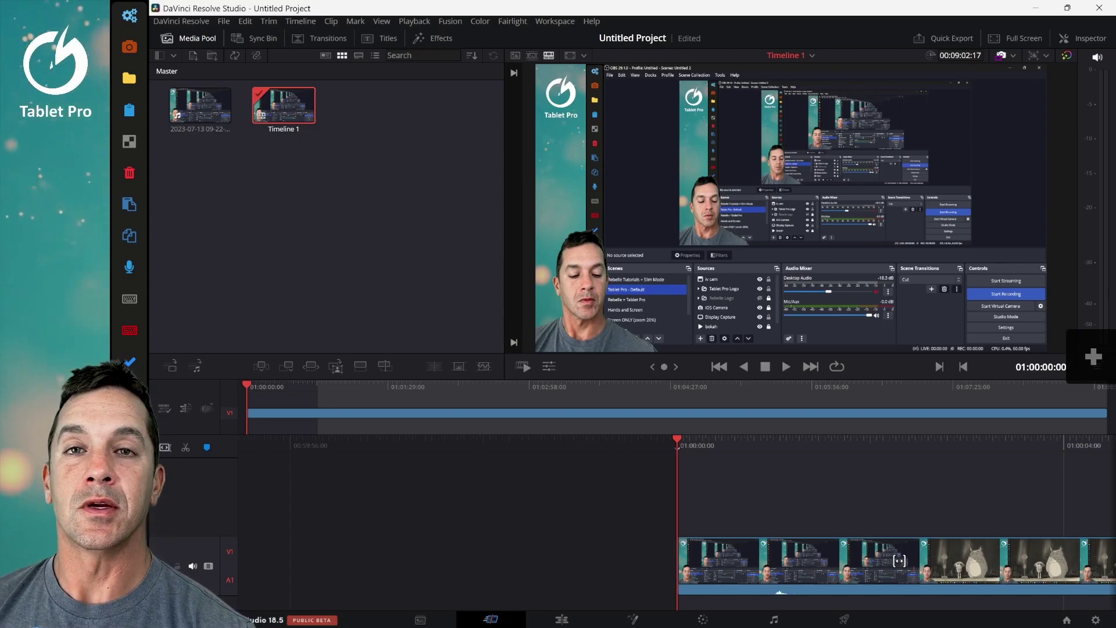
- Play the timeline from the beginning using the radial menu and stop playback at 01:00:03:27
{"action": "left_click", "coordinate": [803, 464]}
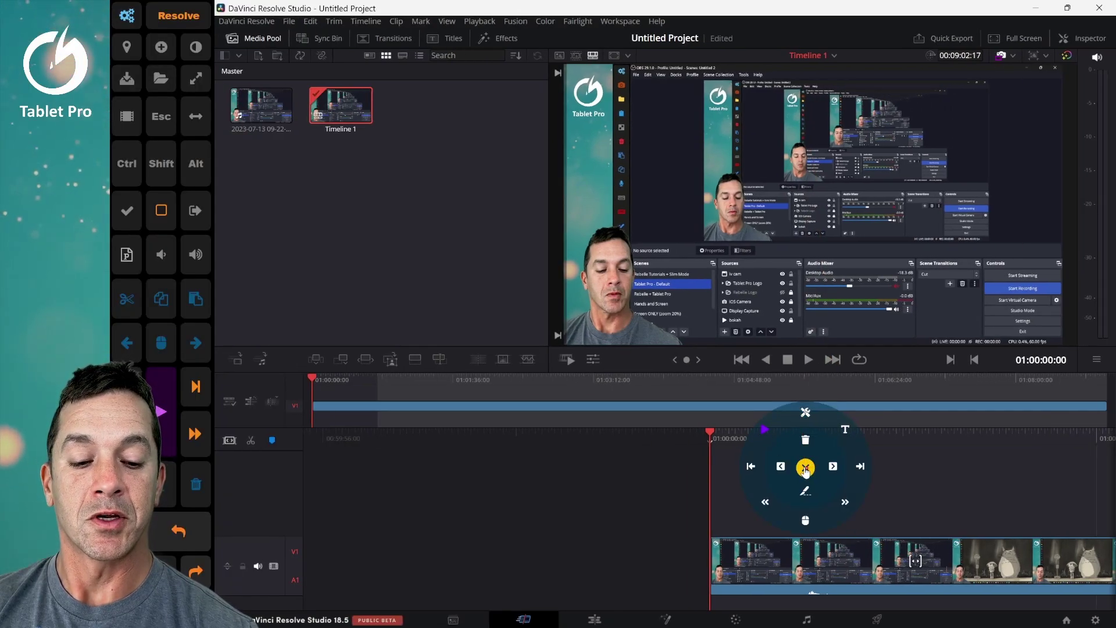
{"action": "left_click", "coordinate": [806, 468]}
{"action": "left_click", "coordinate": [810, 458]}
{"action": "left_click", "coordinate": [810, 458]}
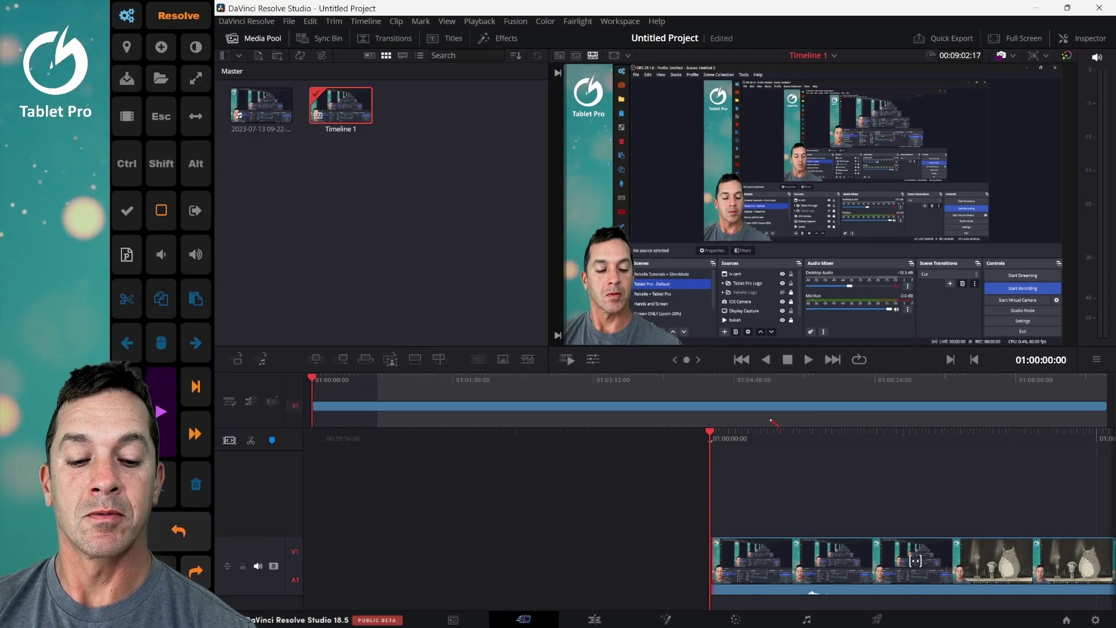
{"action": "key", "text": "space"}
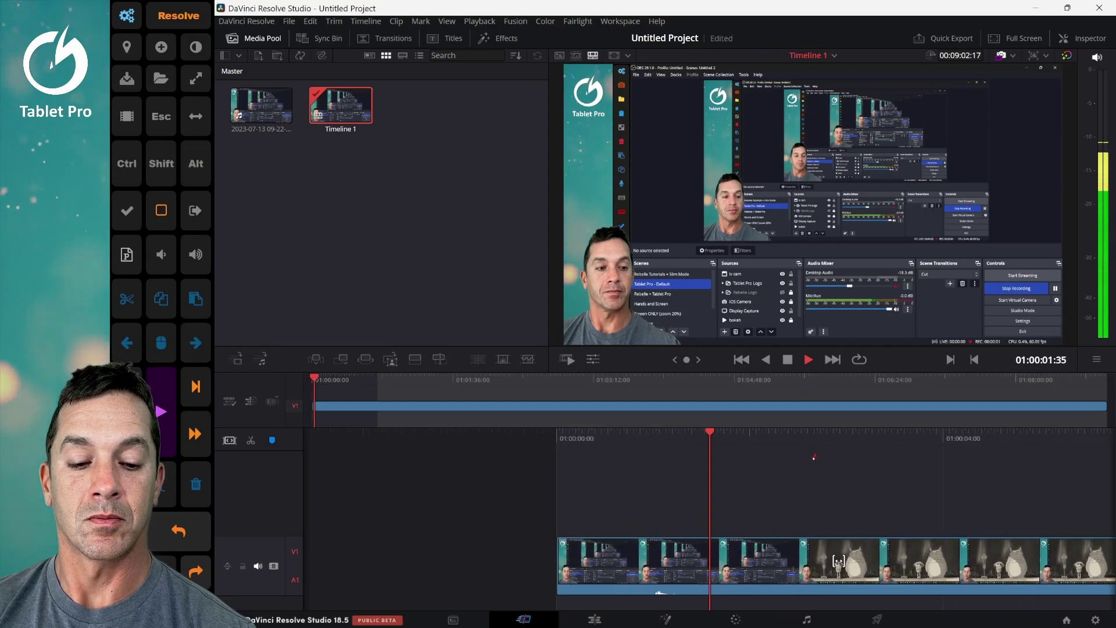
{"action": "left_click", "coordinate": [814, 458]}
{"action": "left_click", "coordinate": [777, 420]}
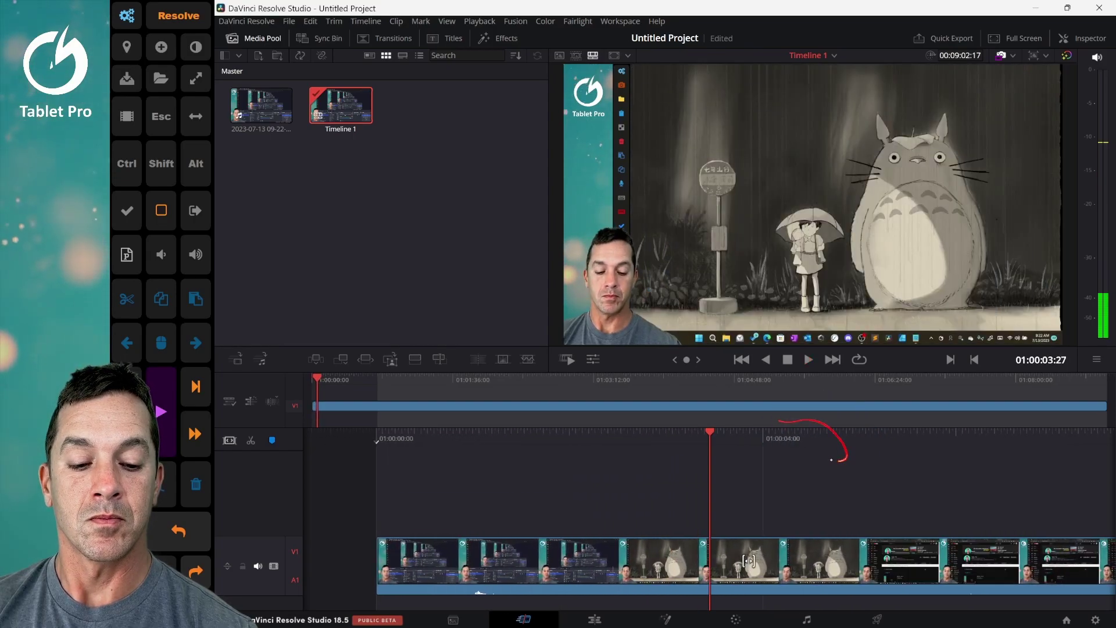
{"action": "left_click", "coordinate": [824, 459]}
{"action": "key", "text": "space"}
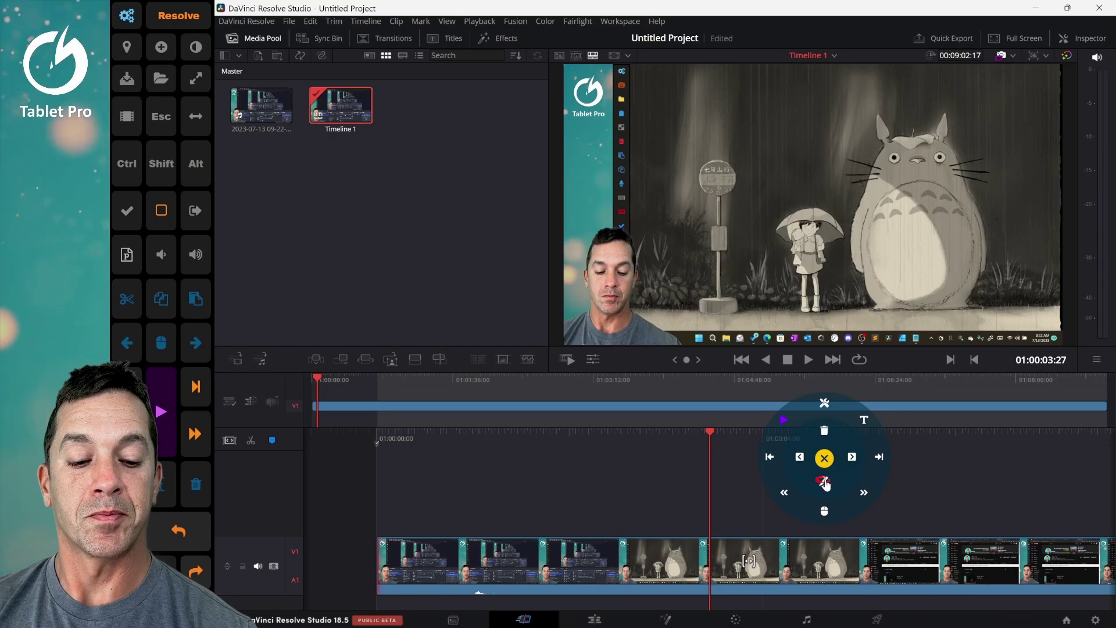
- Edit the radial menu's previous-clip button and set its click location on the clip just before the playhead
{"action": "left_click", "coordinate": [799, 457]}
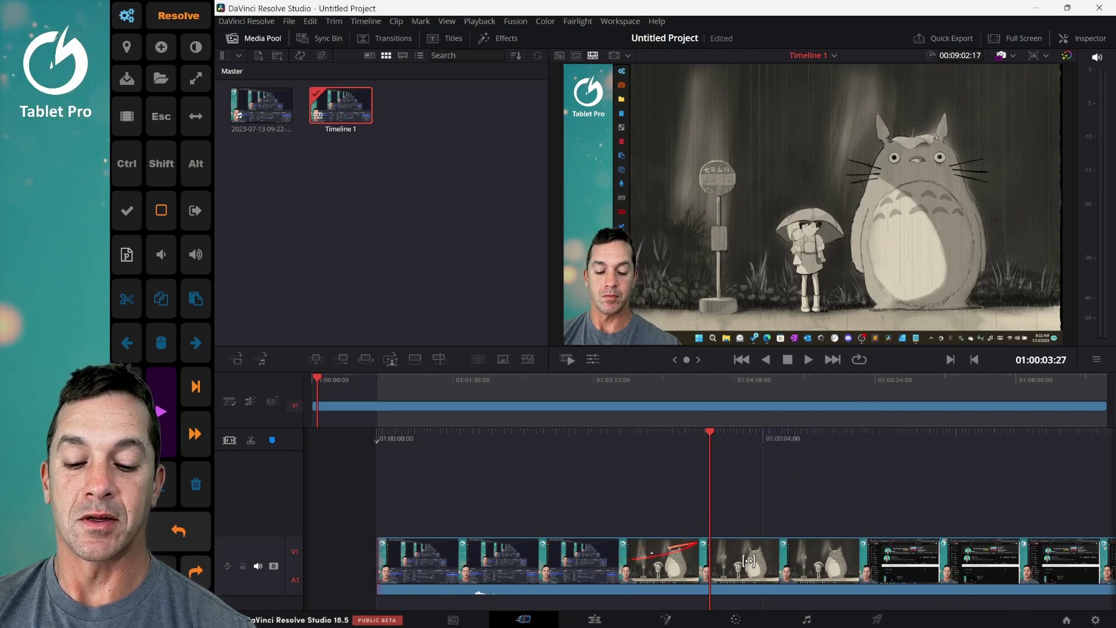
{"action": "right_click", "coordinate": [790, 471]}
{"action": "right_click", "coordinate": [803, 421]}
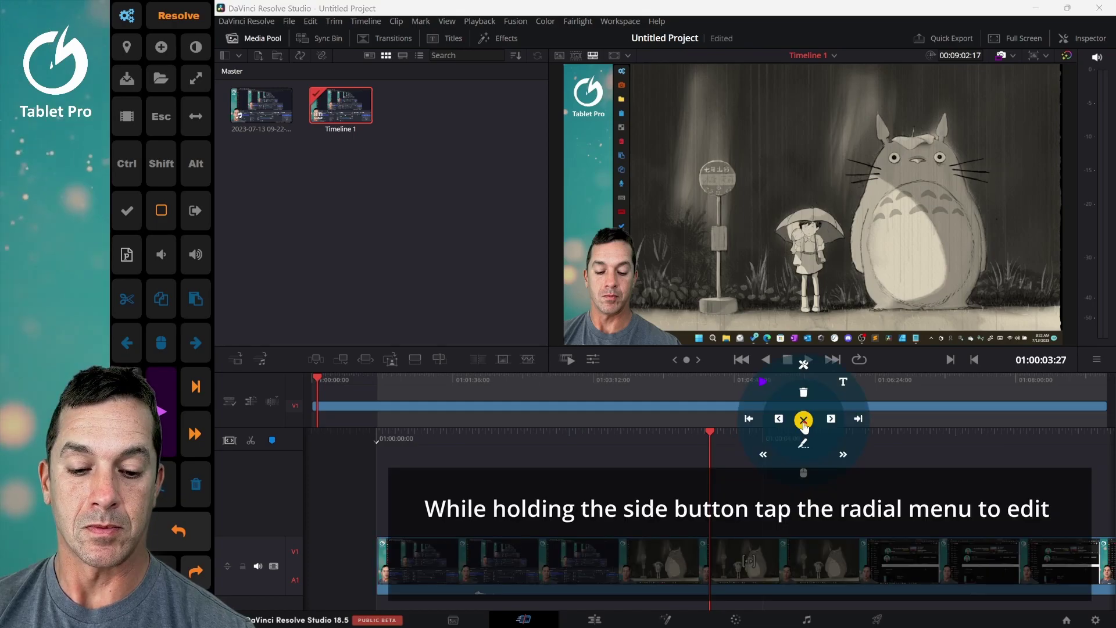
{"action": "right_click", "coordinate": [829, 420]}
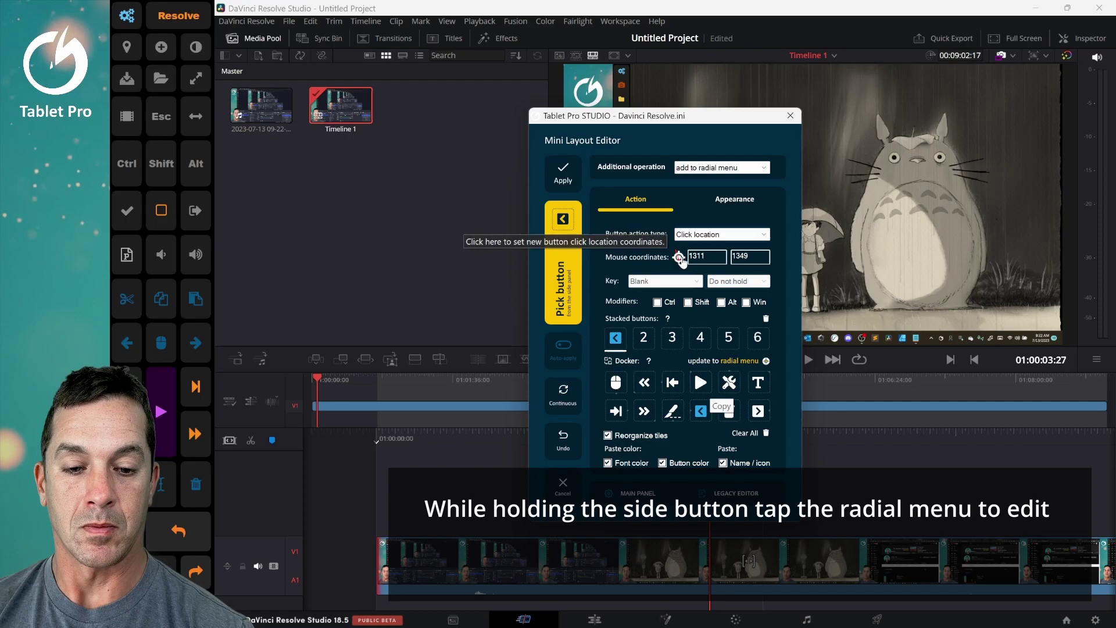
{"action": "left_click_drag", "start_coordinate": [678, 257], "coordinate": [668, 565]}
- Set the next-clip button's click location to 1418, 1449 just after the playhead and save the radial menu
{"action": "left_click", "coordinate": [758, 411]}
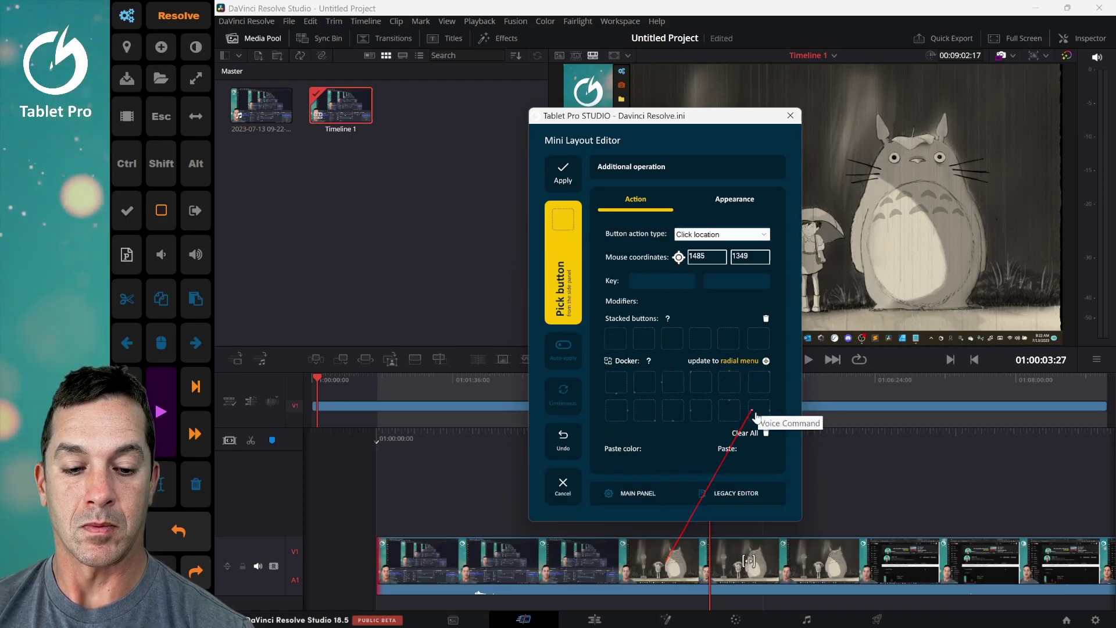
{"action": "left_click_drag", "start_coordinate": [679, 257], "coordinate": [772, 570]}
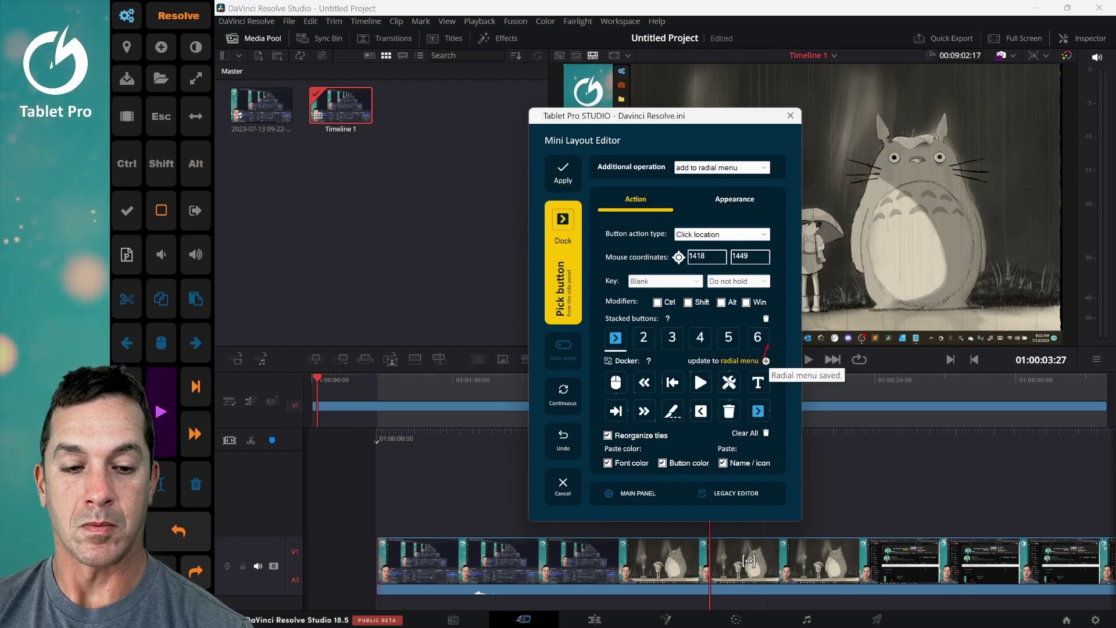
{"action": "left_click", "coordinate": [790, 115]}
- Test the radial menu's previous-clip and next-clip buttons on the timeline
{"action": "right_click", "coordinate": [819, 435]}
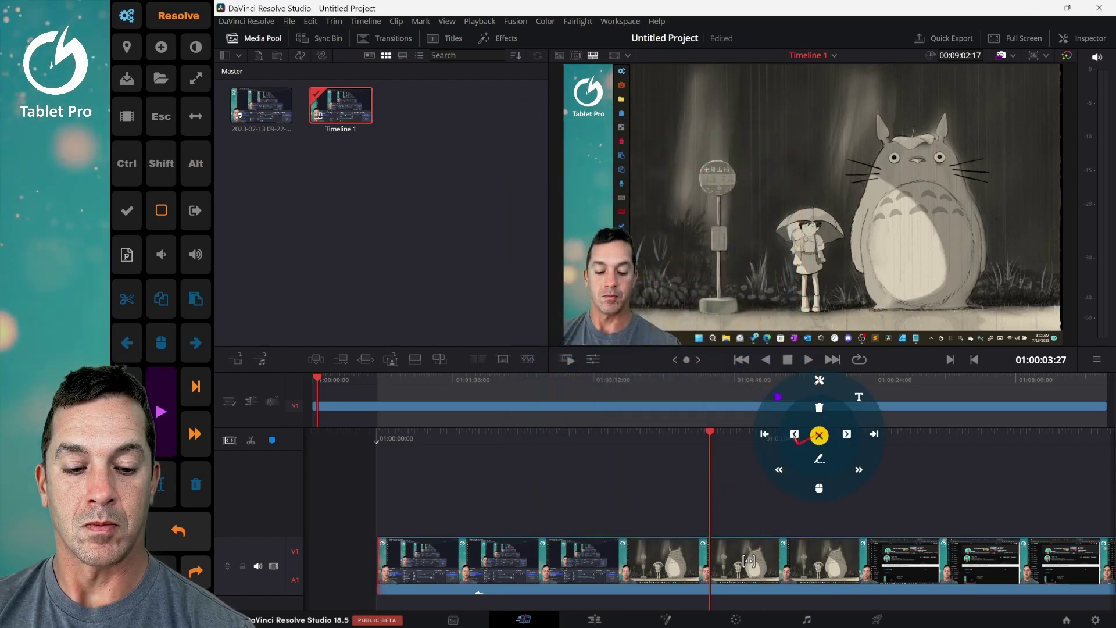
{"action": "left_click", "coordinate": [794, 434]}
{"action": "right_click", "coordinate": [795, 434]}
{"action": "left_click", "coordinate": [822, 433]}
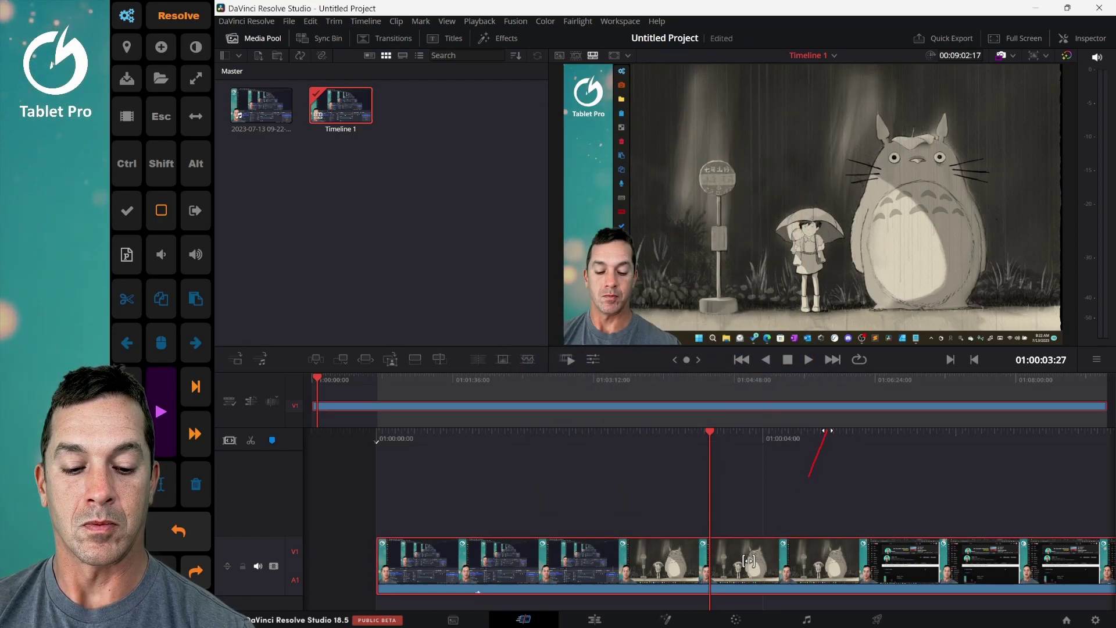
- Play the timeline on to 01:00:09:17 and split the clip there
{"action": "left_click", "coordinate": [817, 455]}
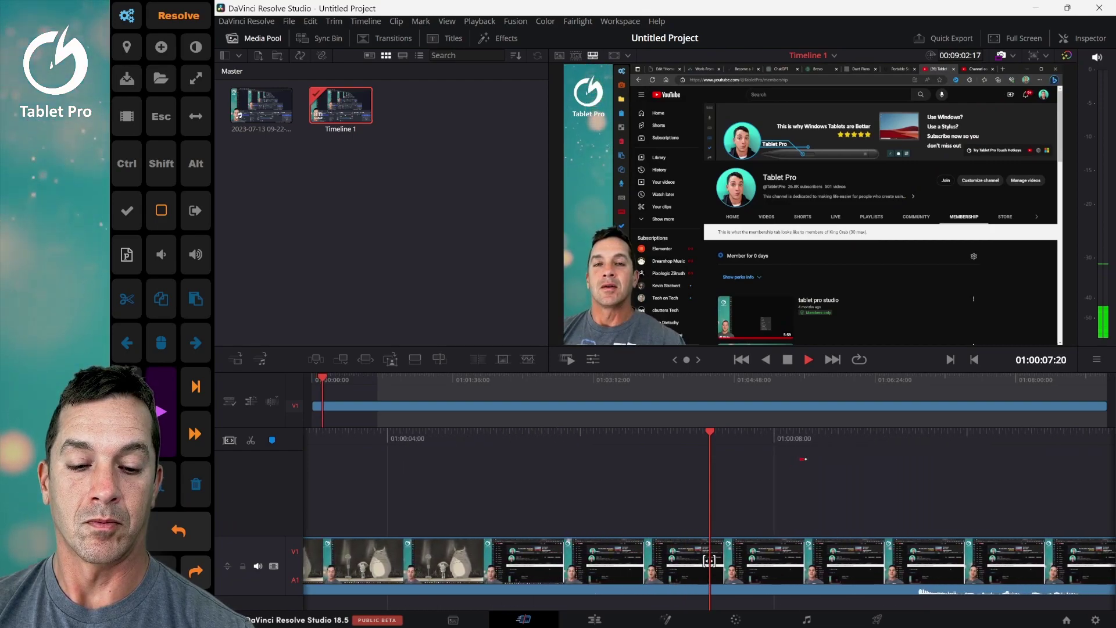
{"action": "key", "text": "space"}
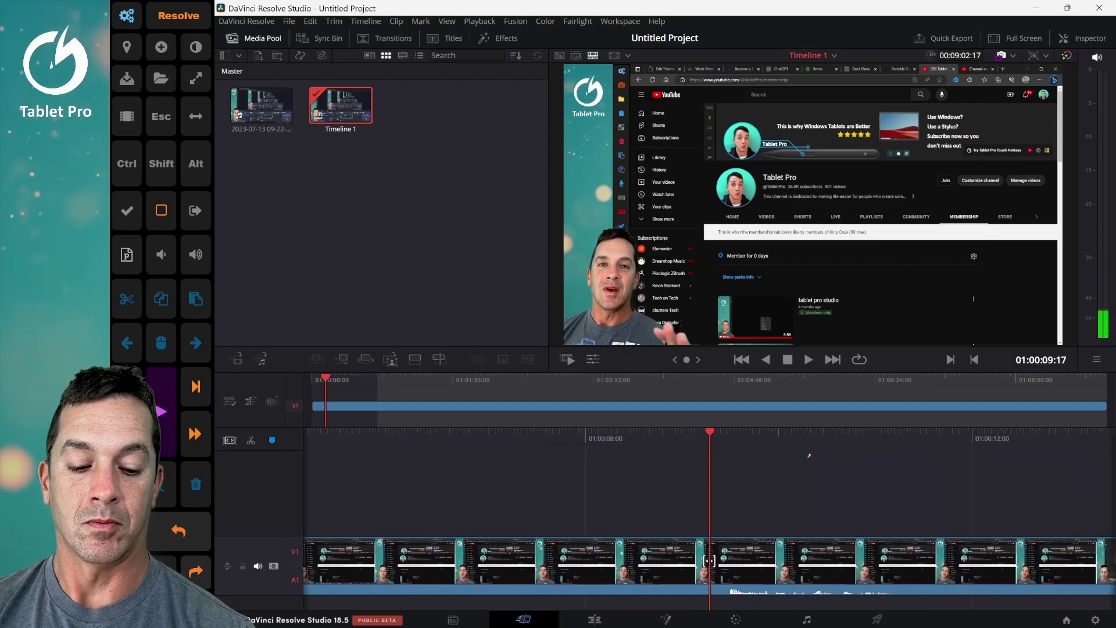
{"action": "key", "text": "ctrl+alt+shift+backslash"}
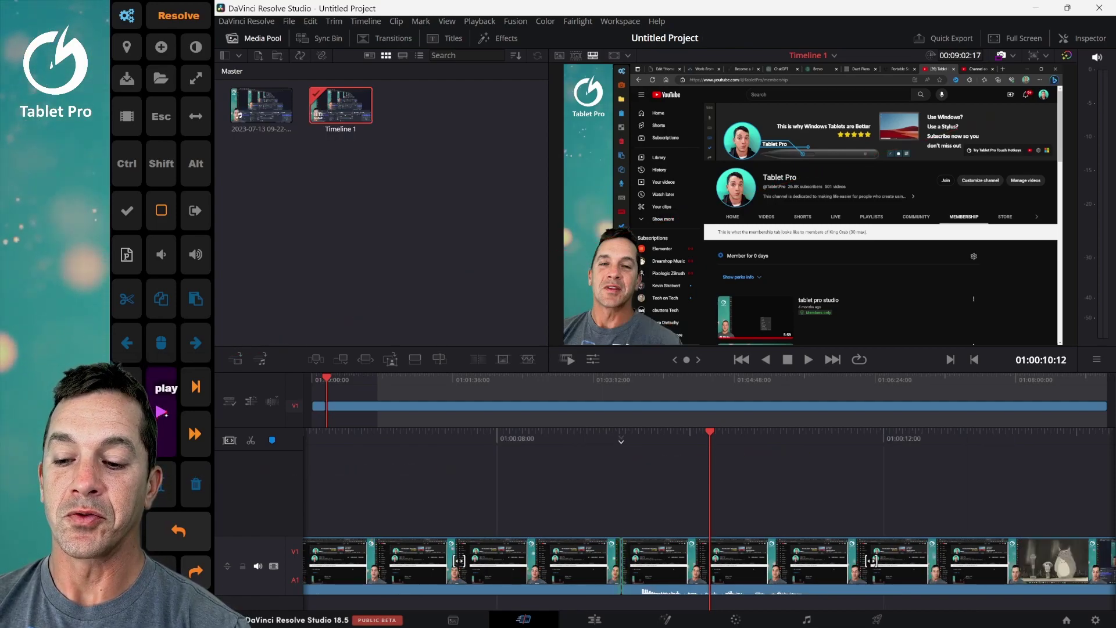
{"action": "left_click_drag", "start_coordinate": [166, 416], "coordinate": [196, 384]}
{"action": "left_click", "coordinate": [195, 434]}
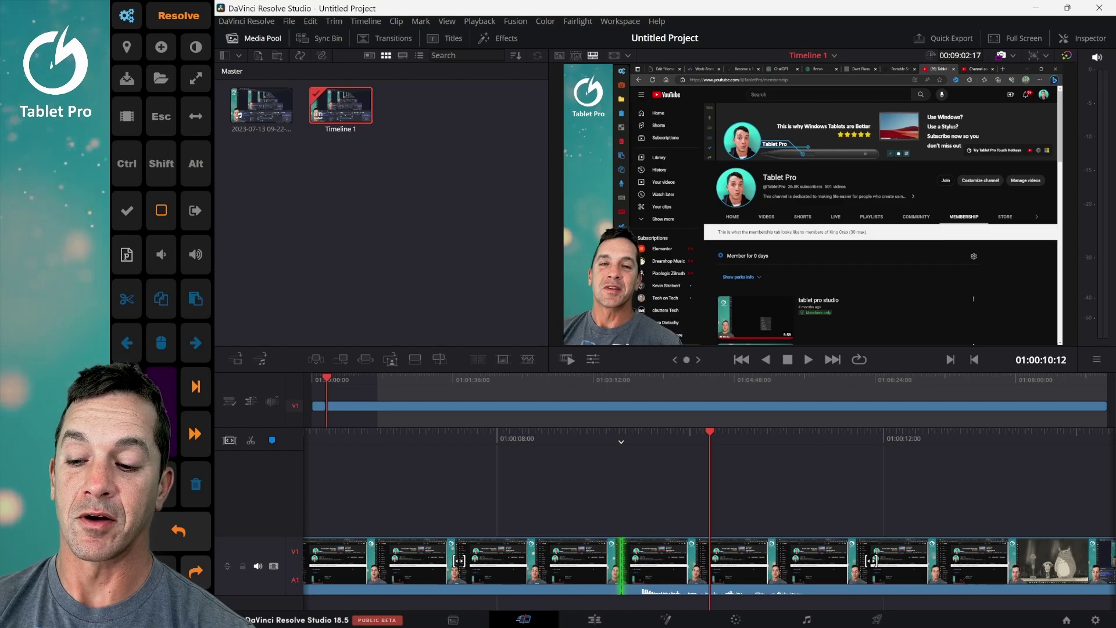
- Move the playhead back to 01:00:08:55 and try to delete the clip before the cut through the radial menu
{"action": "left_click_drag", "start_coordinate": [653, 431], "coordinate": [778, 426]}
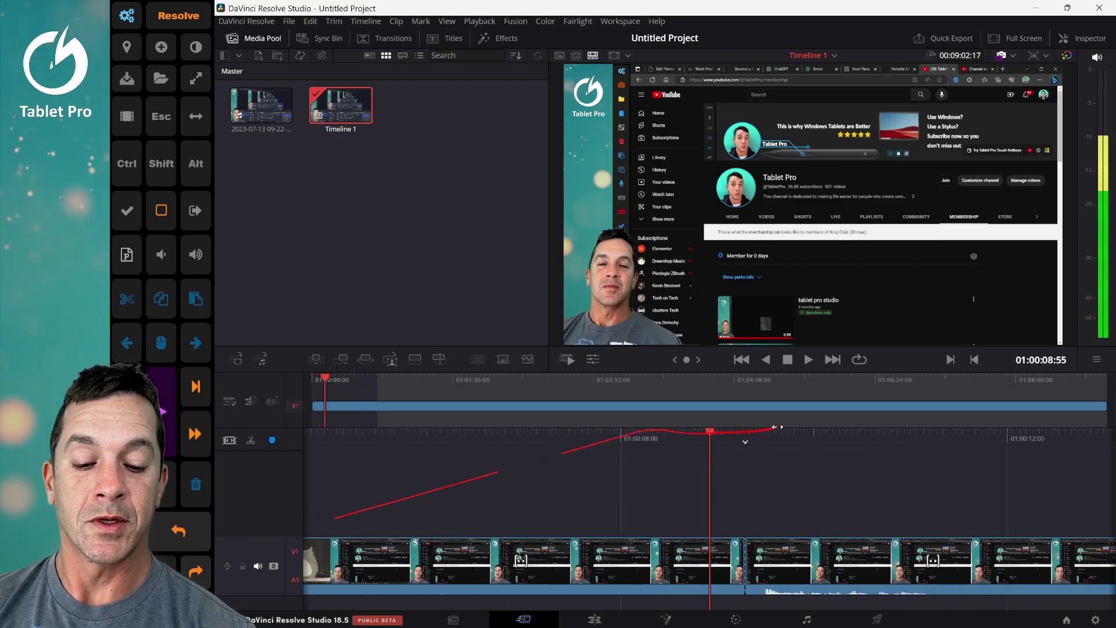
{"action": "right_click", "coordinate": [704, 466]}
{"action": "left_click", "coordinate": [678, 468]}
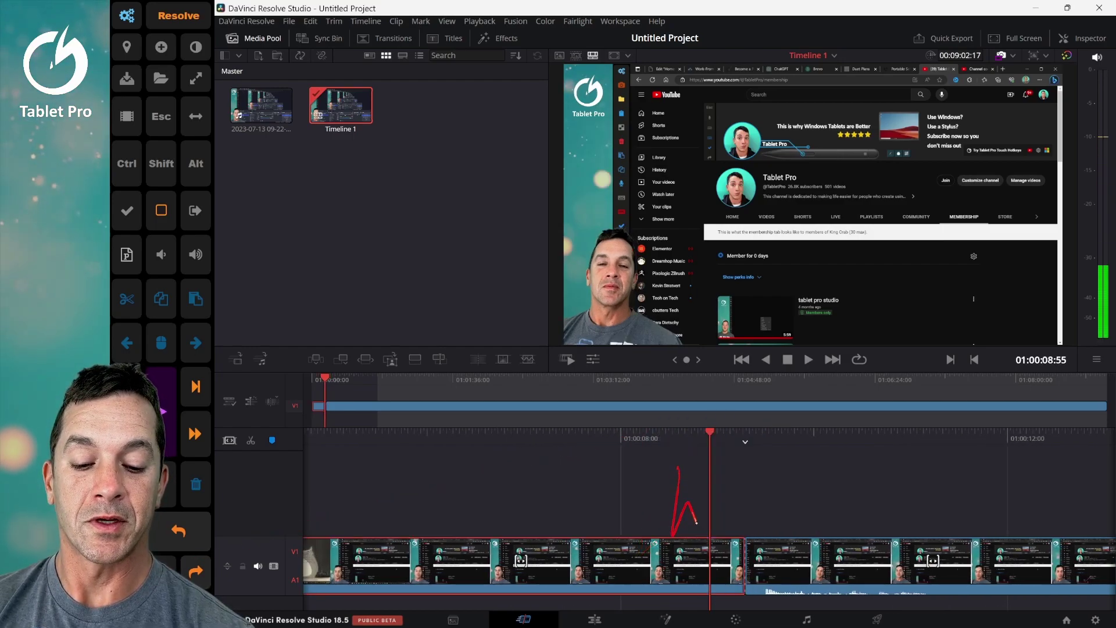
{"action": "right_click", "coordinate": [701, 467]}
{"action": "left_click", "coordinate": [701, 520]}
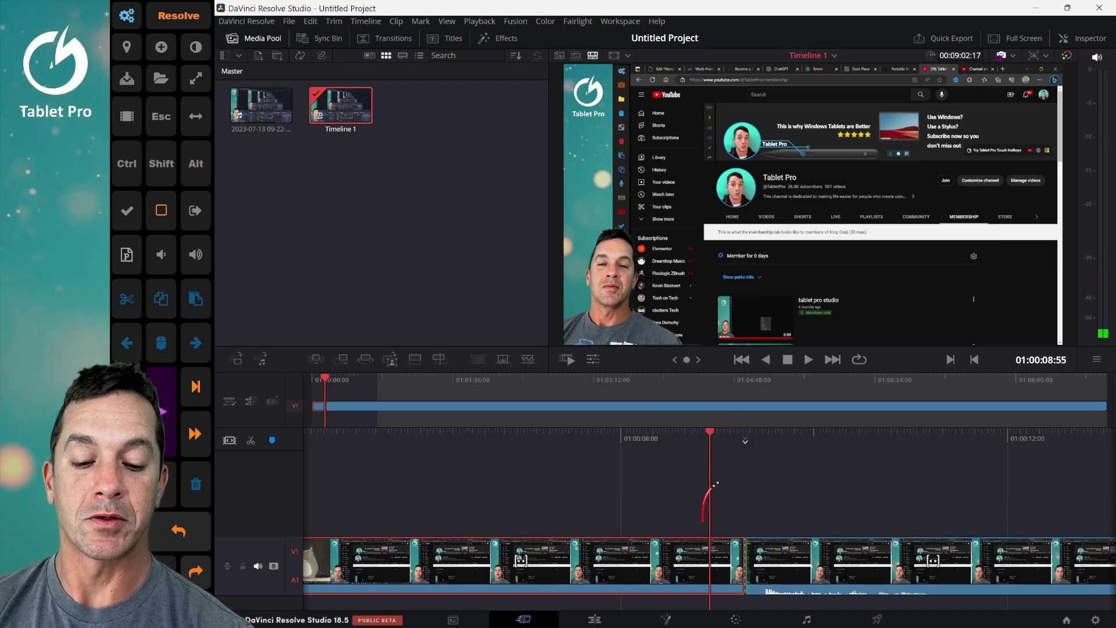
{"action": "left_click", "coordinate": [716, 481]}
{"action": "right_click", "coordinate": [708, 483]}
{"action": "left_click", "coordinate": [703, 452]}
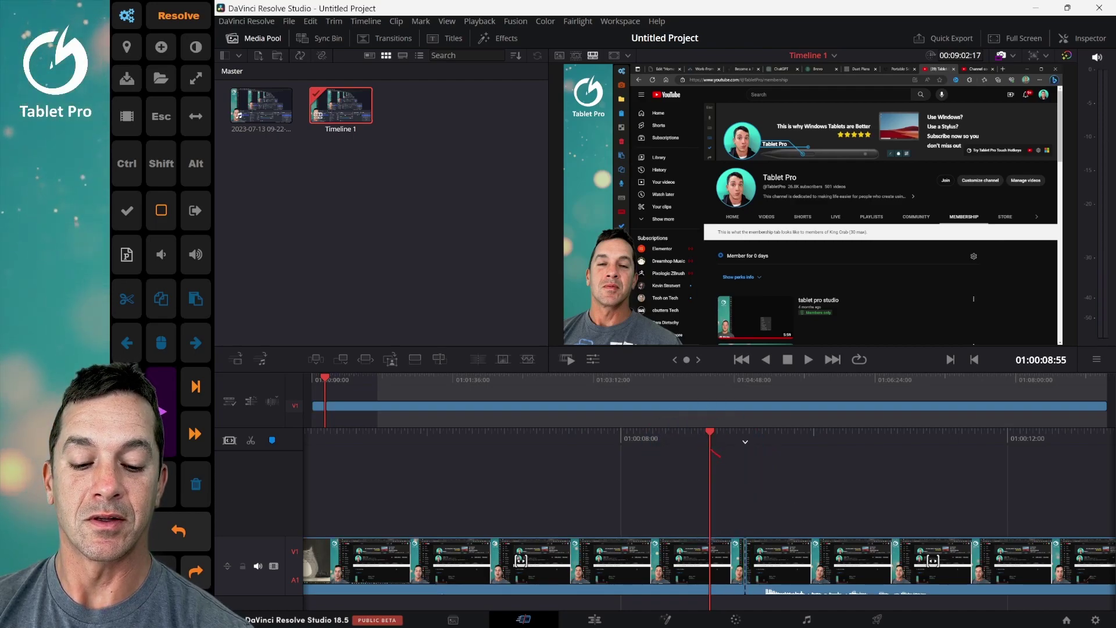
- Select the clip before the cut and ripple delete it from the timeline
{"action": "right_click", "coordinate": [697, 478]}
{"action": "left_click", "coordinate": [672, 477]}
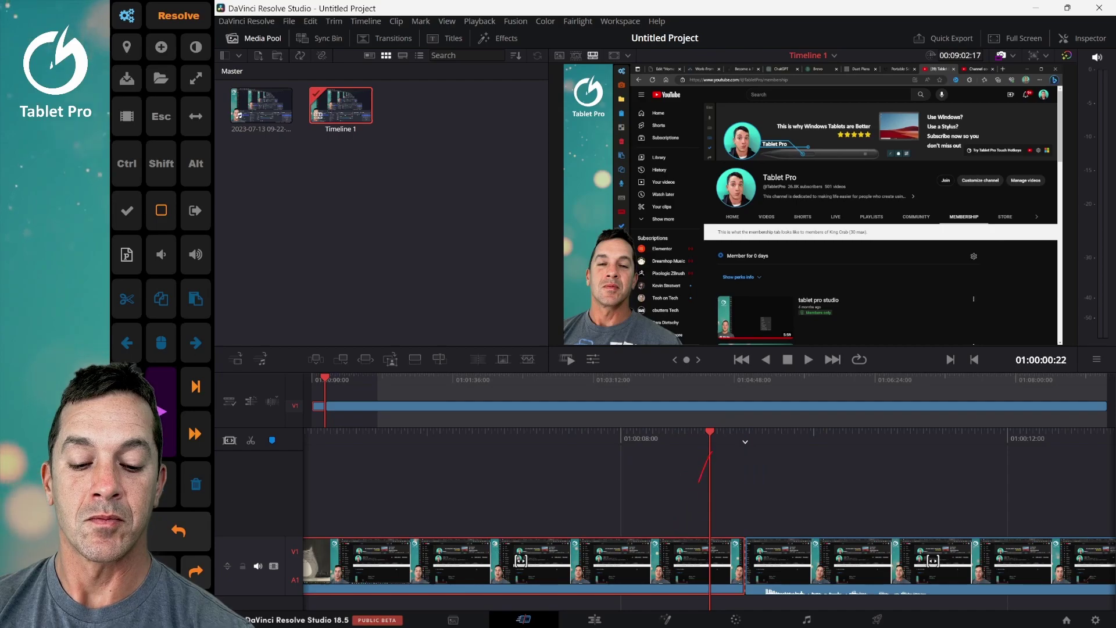
{"action": "right_click", "coordinate": [693, 468]}
{"action": "left_click", "coordinate": [694, 441]}
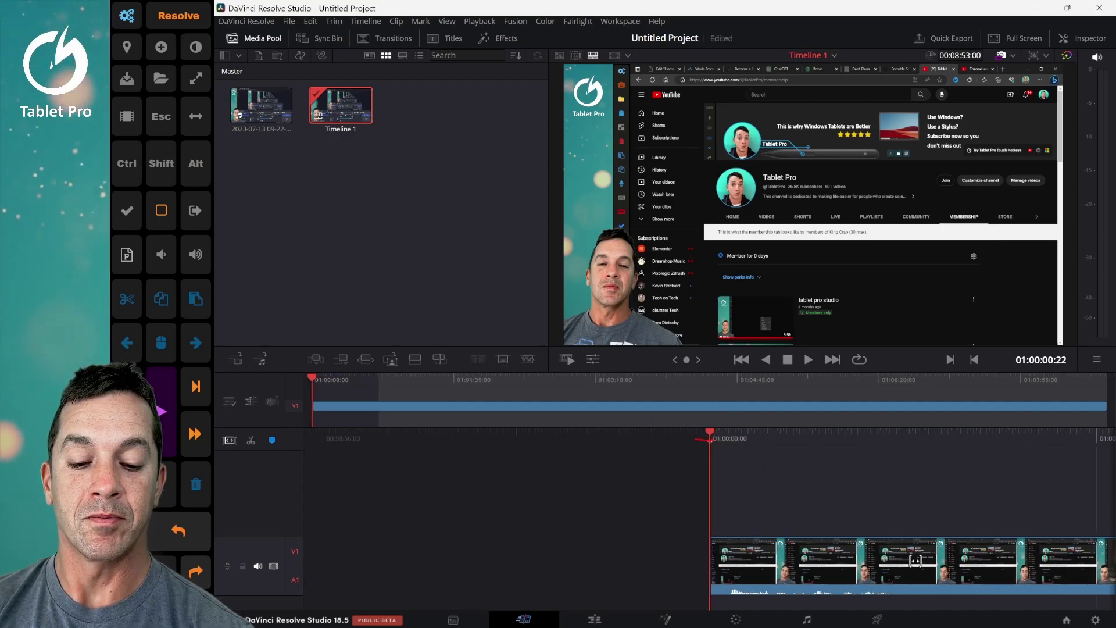
- Play at up to 4x speed to reach 01:00:11:29, split the clip there and ripple delete the part before it
{"action": "left_click", "coordinate": [163, 411]}
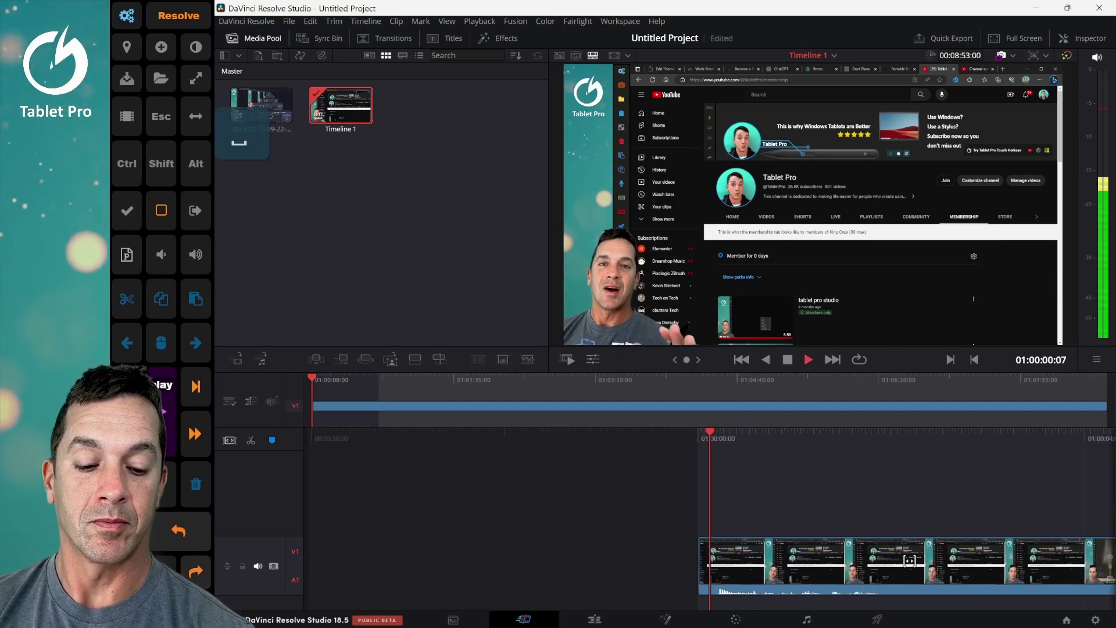
{"action": "key", "text": "l"}
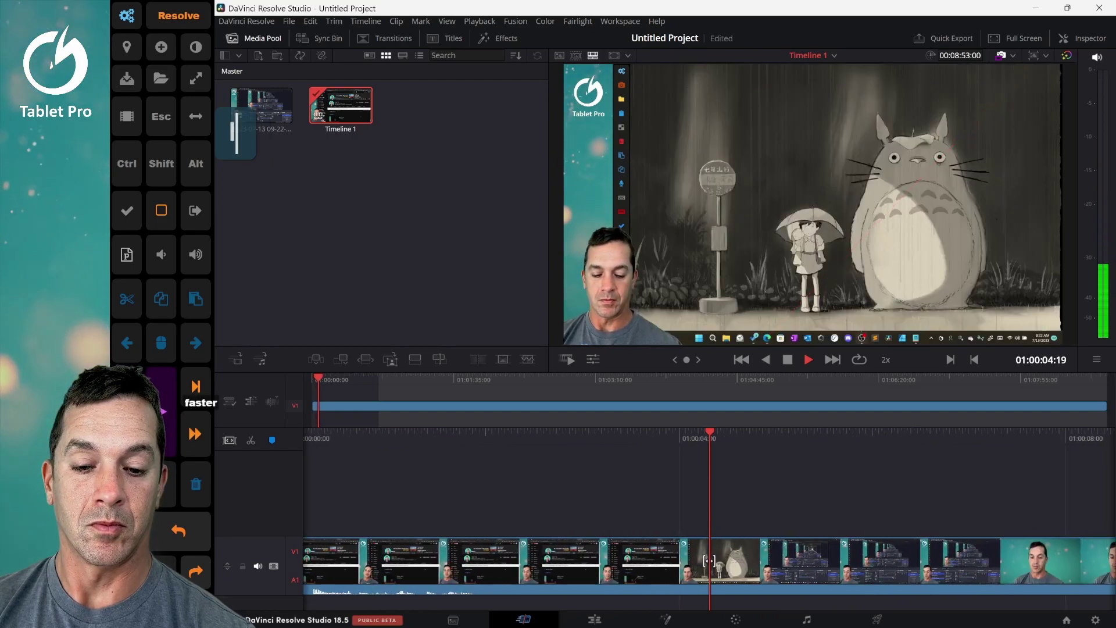
{"action": "key", "text": "l"}
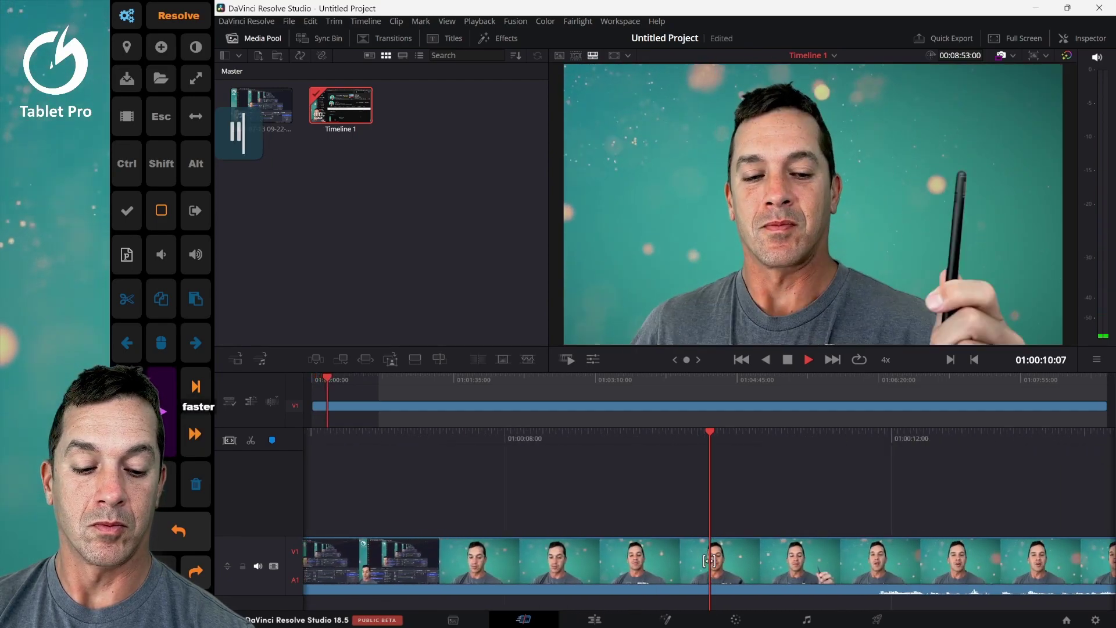
{"action": "key", "text": "space"}
{"action": "left_click_drag", "start_coordinate": [791, 436], "coordinate": [847, 430]}
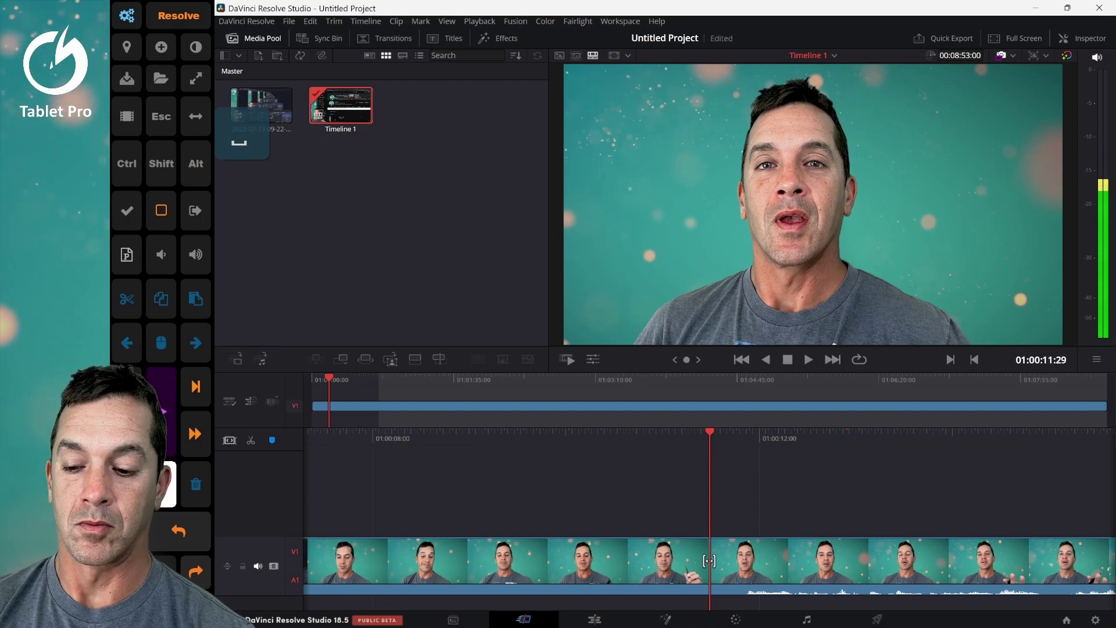
{"action": "key", "text": "ctrl+alt+shift+backslash"}
{"action": "key", "text": "shift+BackSpace"}
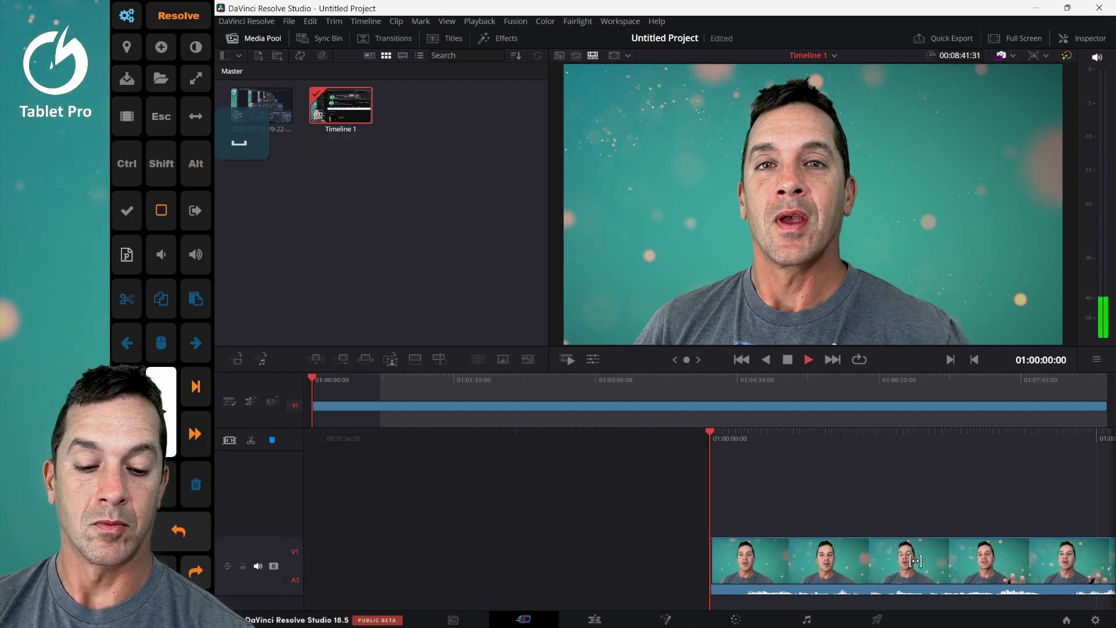
- Play at up to 2x speed to 01:00:13:03, split the clip there and ripple delete the part before it
{"action": "left_click", "coordinate": [163, 411]}
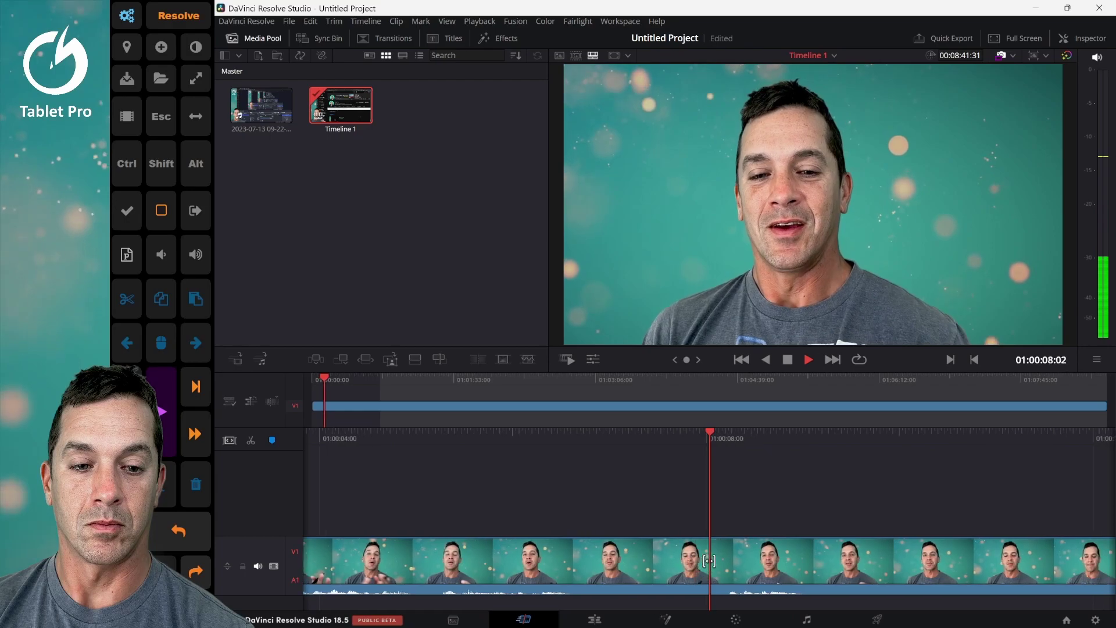
{"action": "key", "text": "l"}
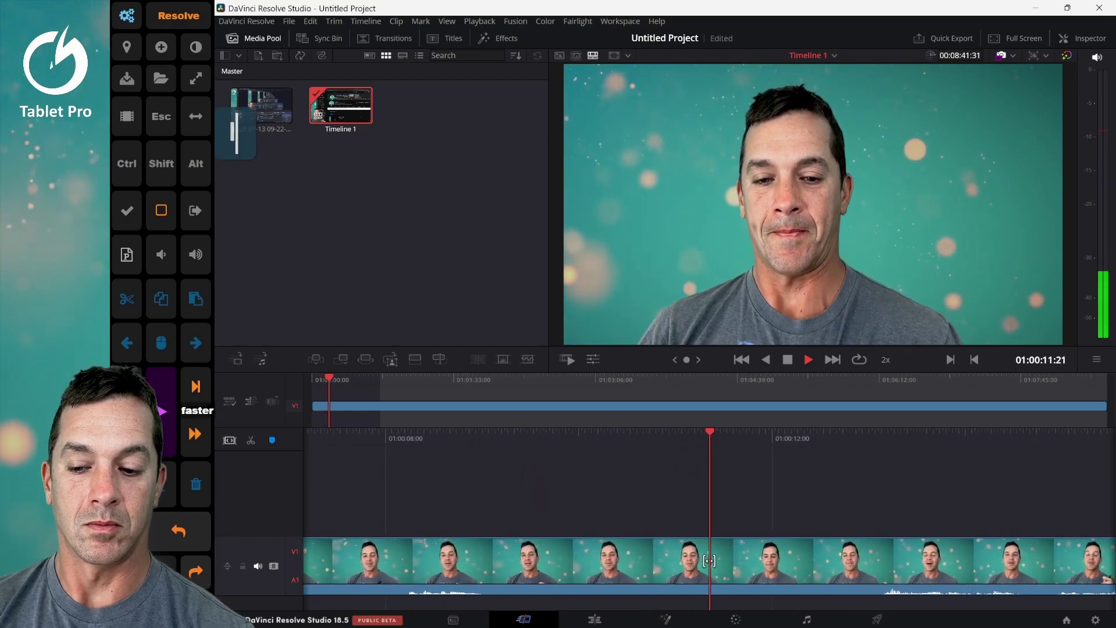
{"action": "key", "text": "k"}
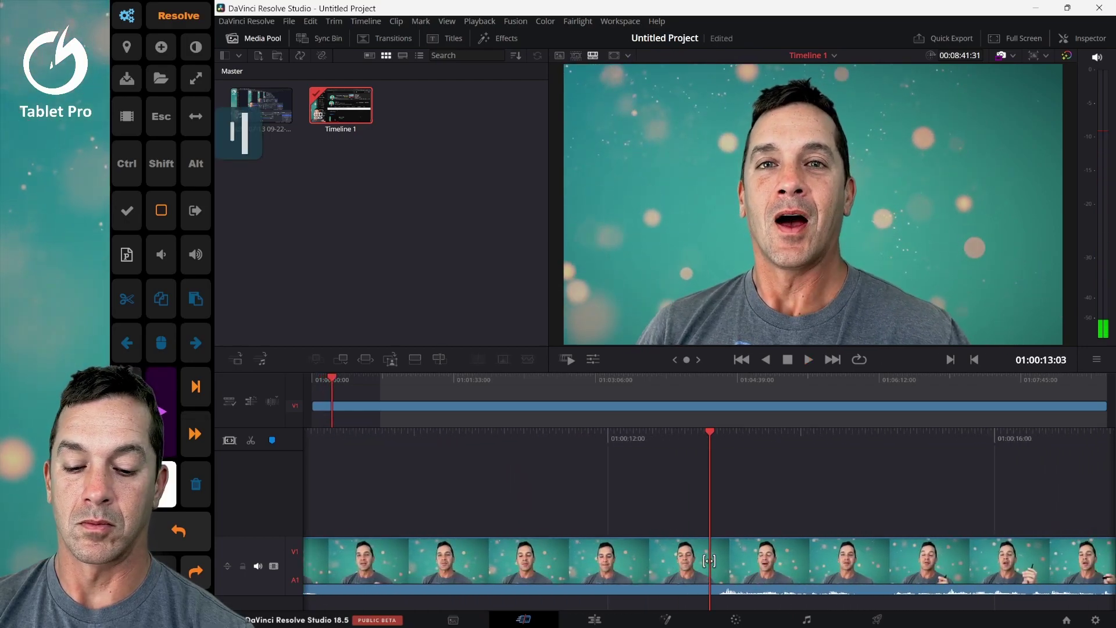
{"action": "key", "text": "ctrl+alt+shift+backslash"}
{"action": "key", "text": "shift+BackSpace"}
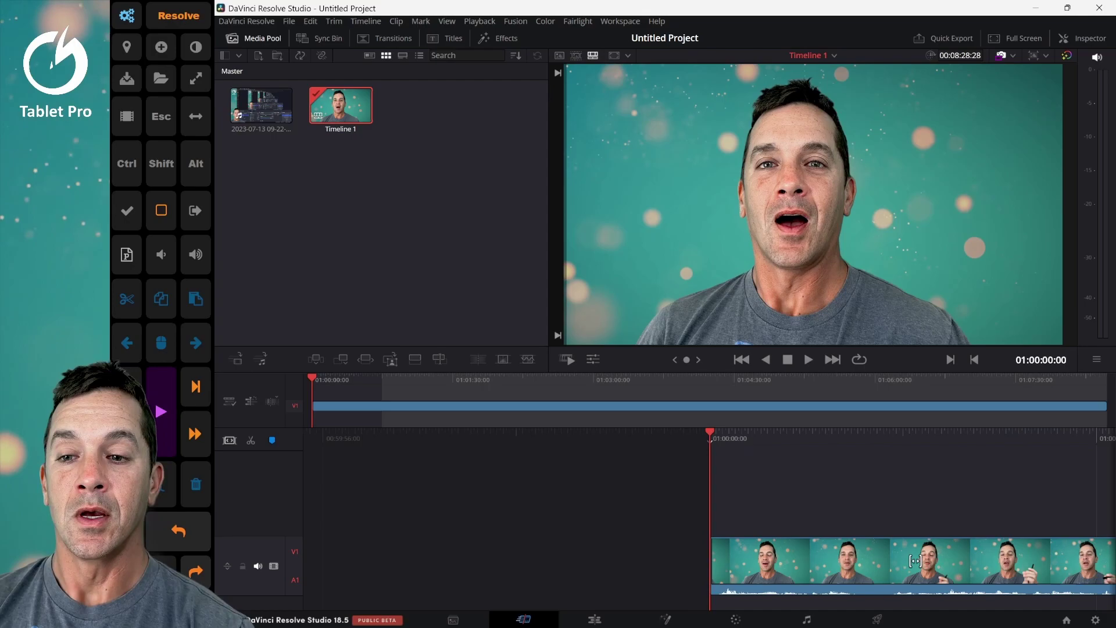
- Open the Keyboard Customization window and look through the available shortcut presets
{"action": "left_click", "coordinate": [309, 22]}
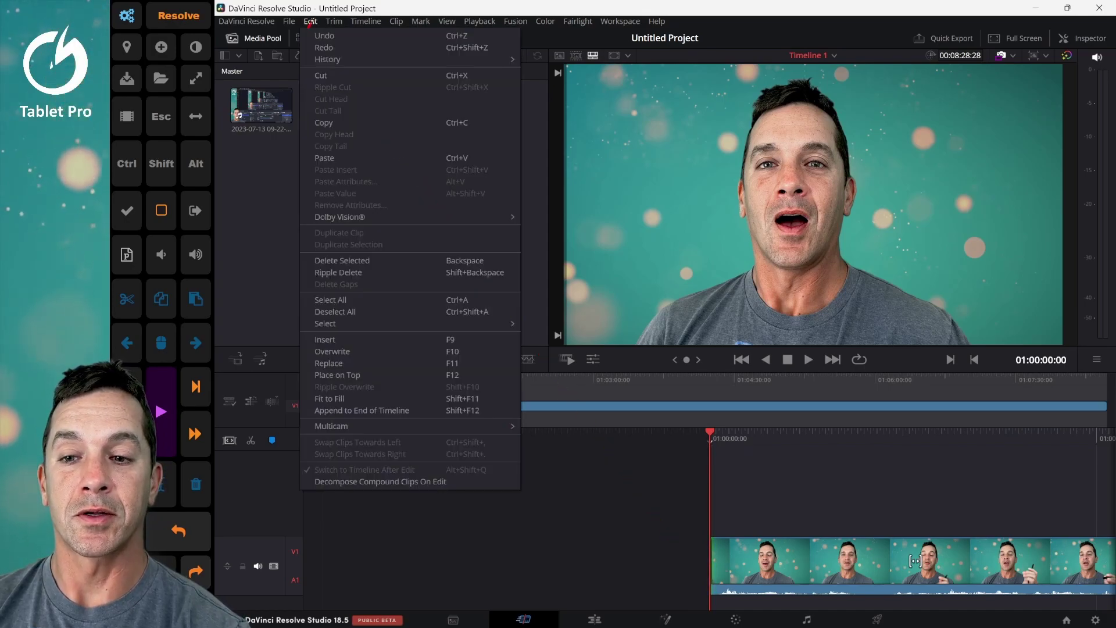
{"action": "mouse_move", "coordinate": [246, 21]}
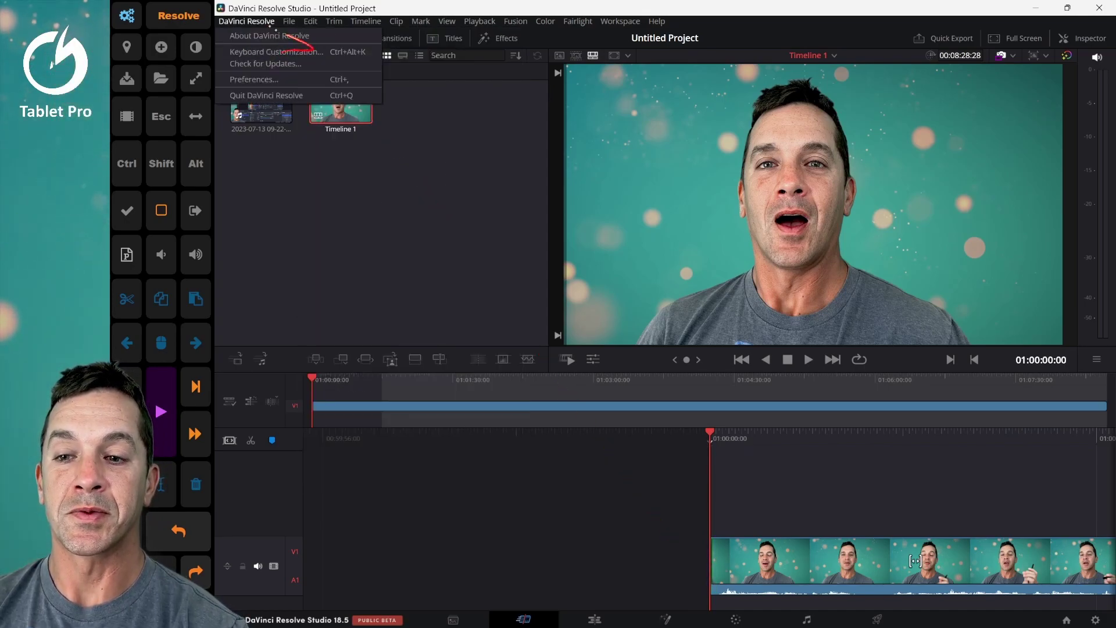
{"action": "left_click", "coordinate": [277, 51]}
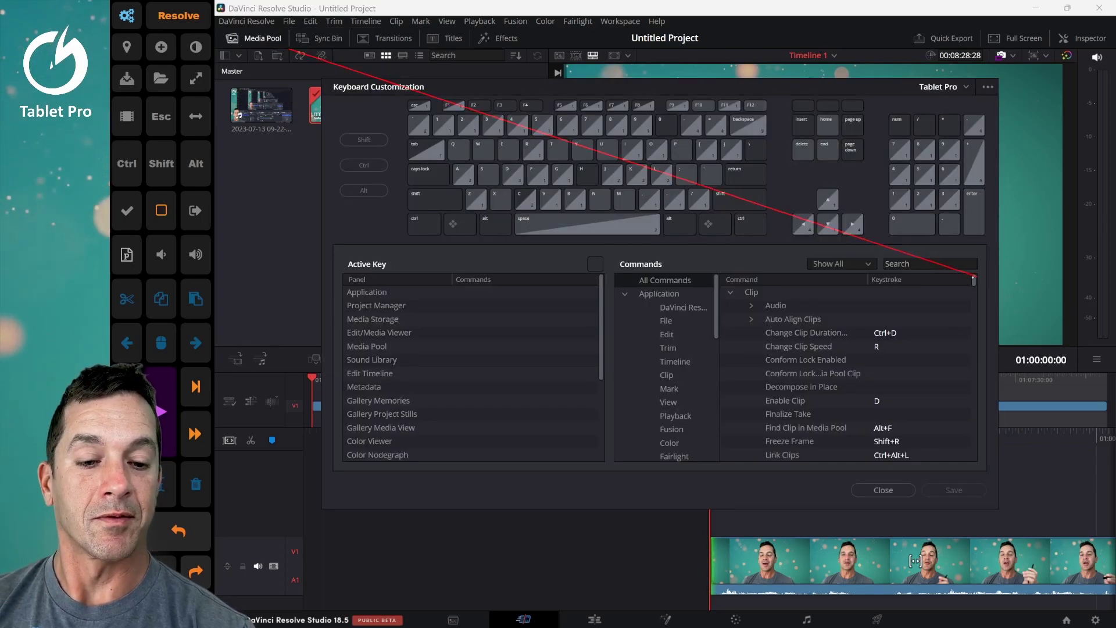
{"action": "left_click", "coordinate": [954, 87]}
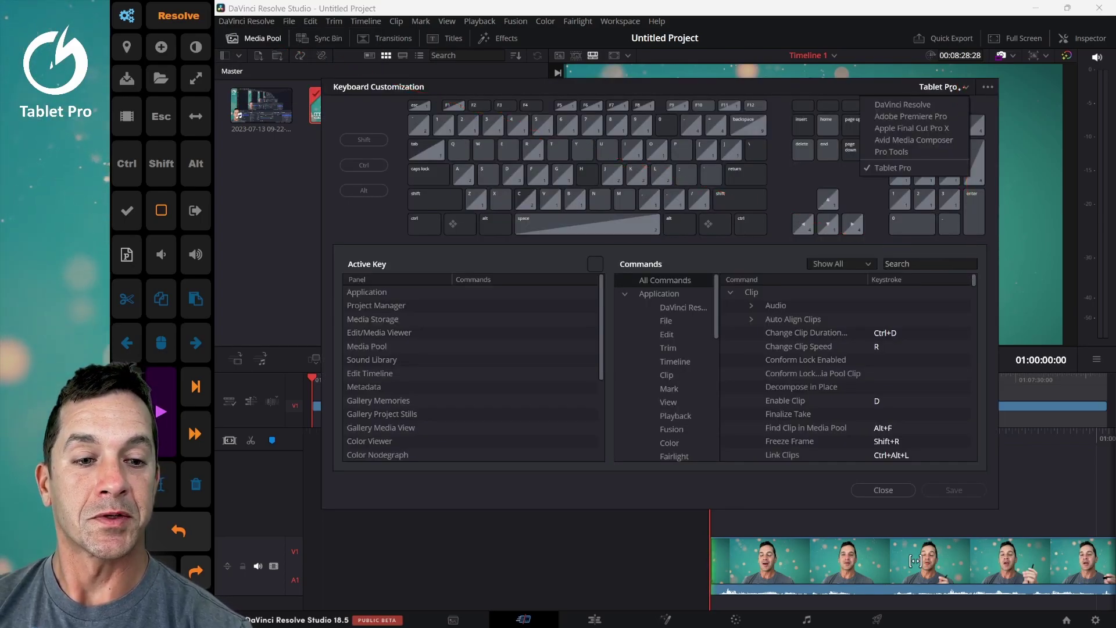
- Import the DaVinci Resolve 18 keyboard shortcut preset from the Program Shortcut Files folder in Presets Online
{"action": "left_click", "coordinate": [989, 87]}
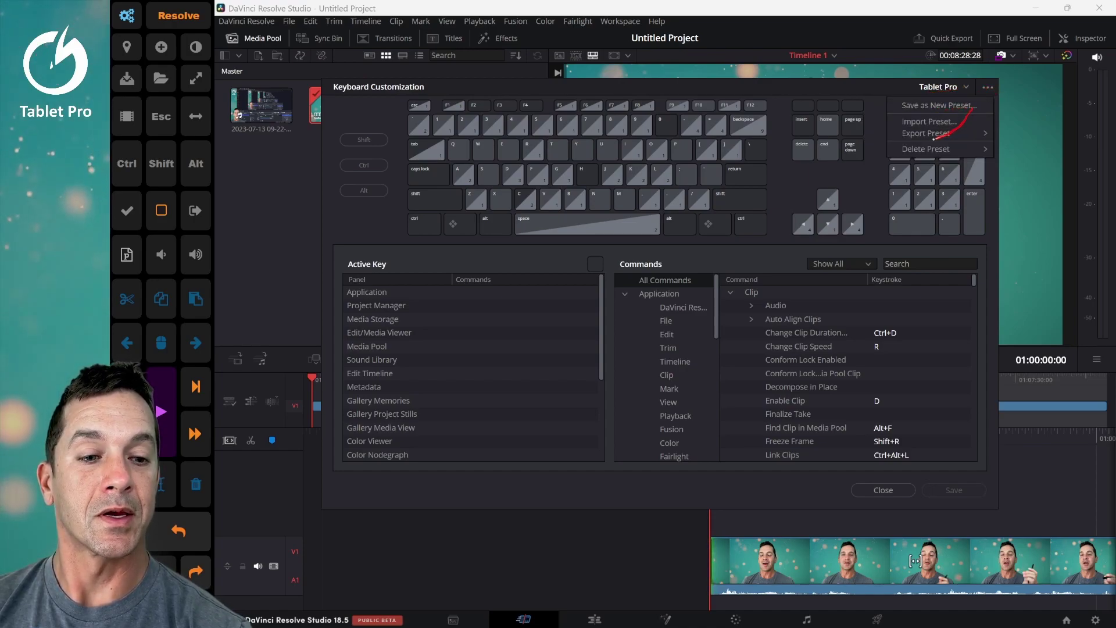
{"action": "mouse_move", "coordinate": [932, 132]}
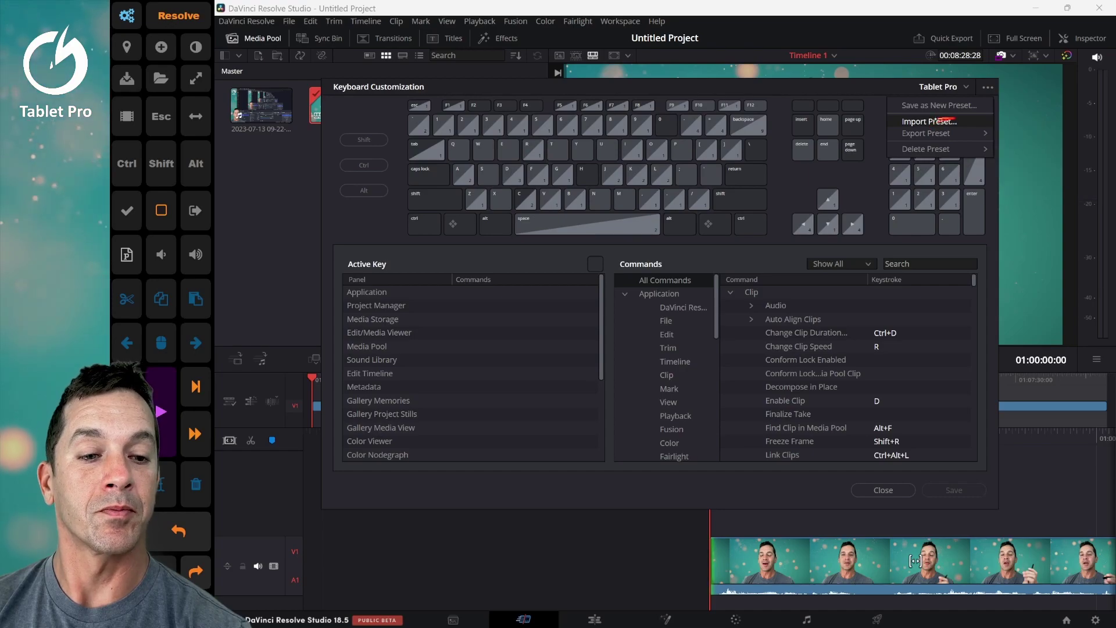
{"action": "left_click", "coordinate": [931, 123]}
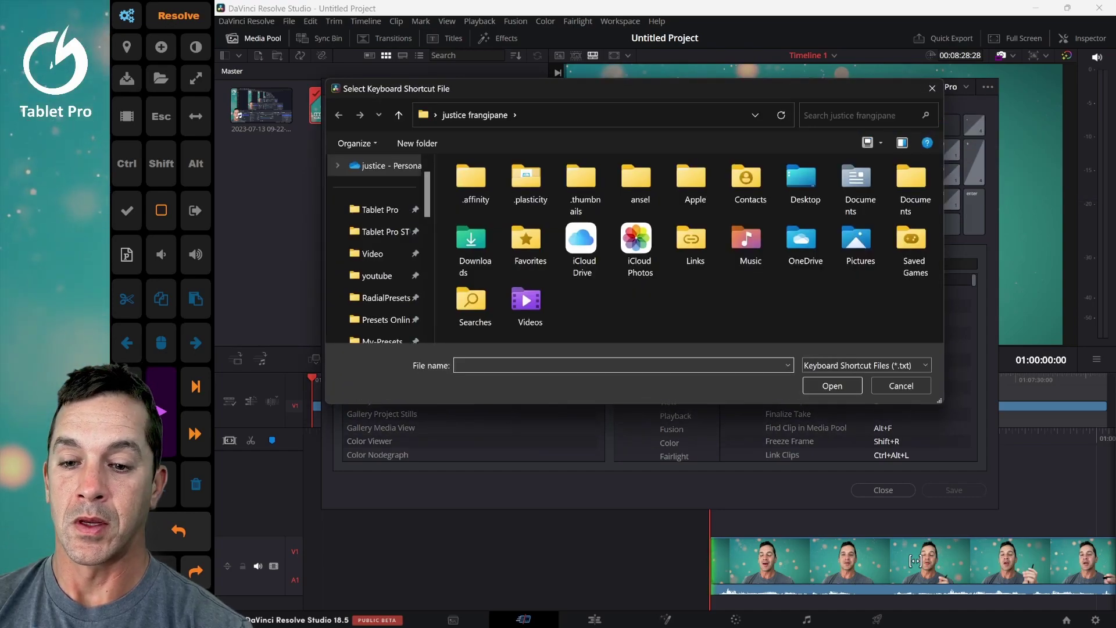
{"action": "left_click", "coordinate": [384, 325]}
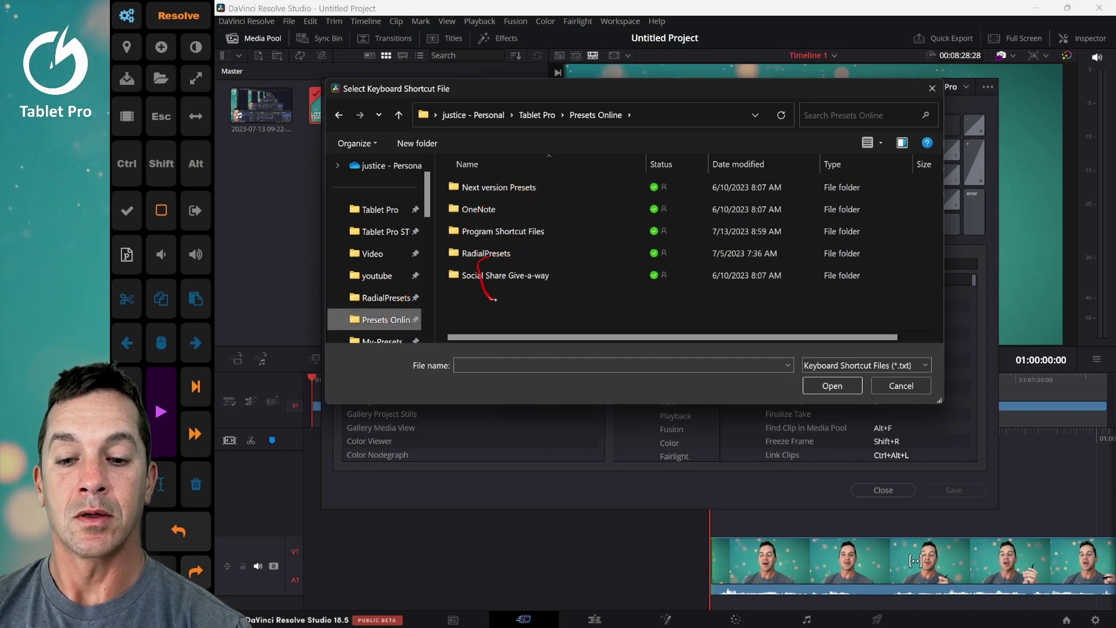
{"action": "double_click", "coordinate": [516, 233]}
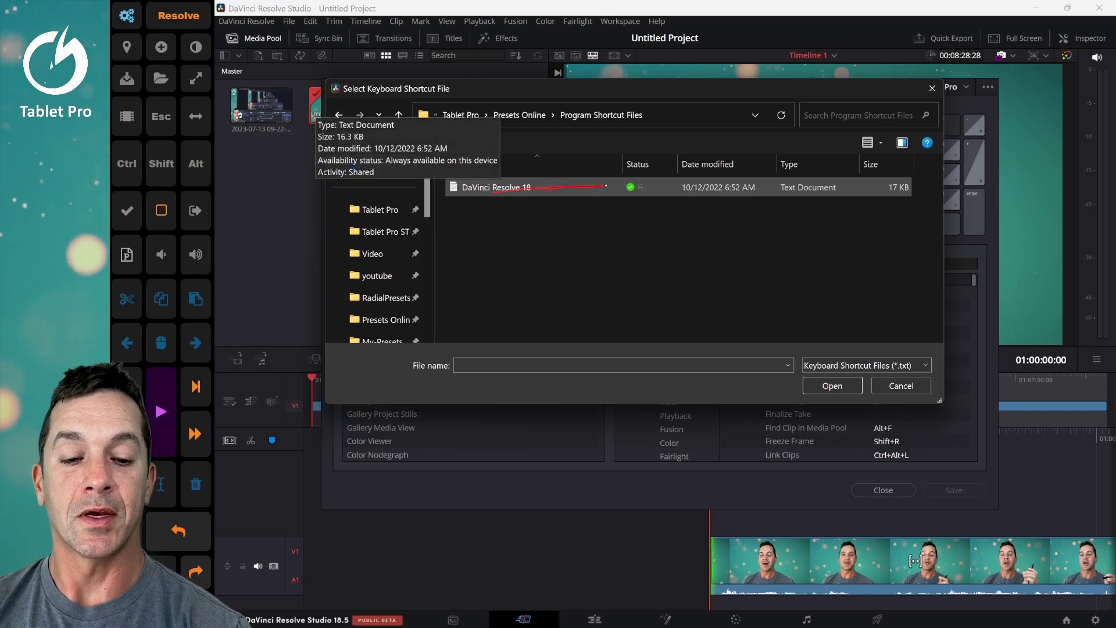
{"action": "left_click", "coordinate": [633, 187]}
{"action": "left_click", "coordinate": [831, 387]}
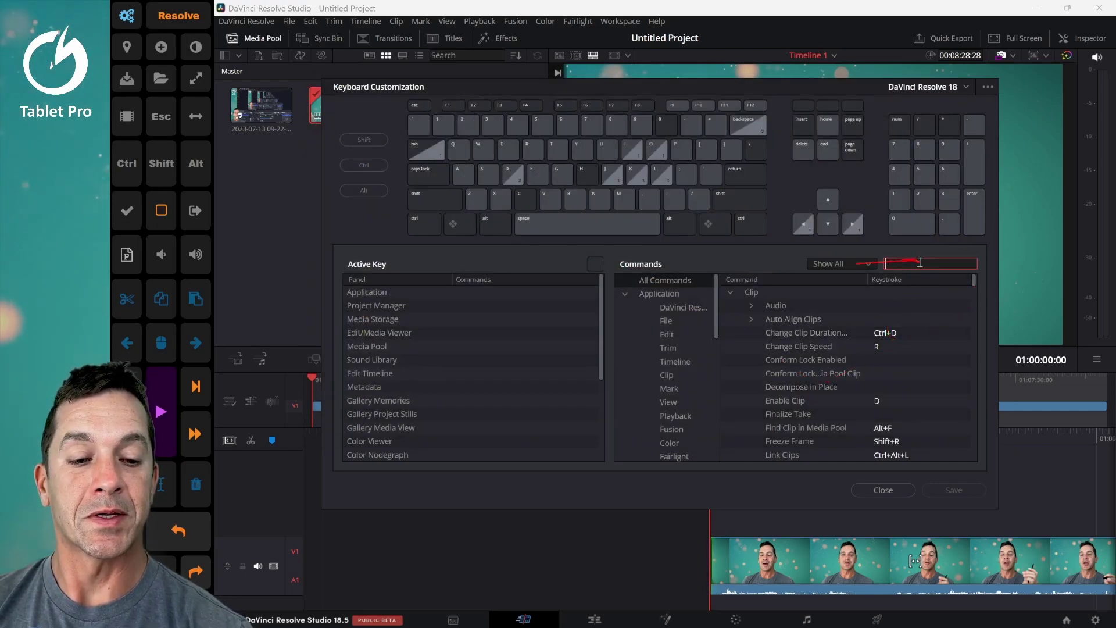
- Search the keyboard commands for "Split" using voice dictation, check the Split Clip shortcut and close the customization window
{"action": "key", "text": "super+h"}
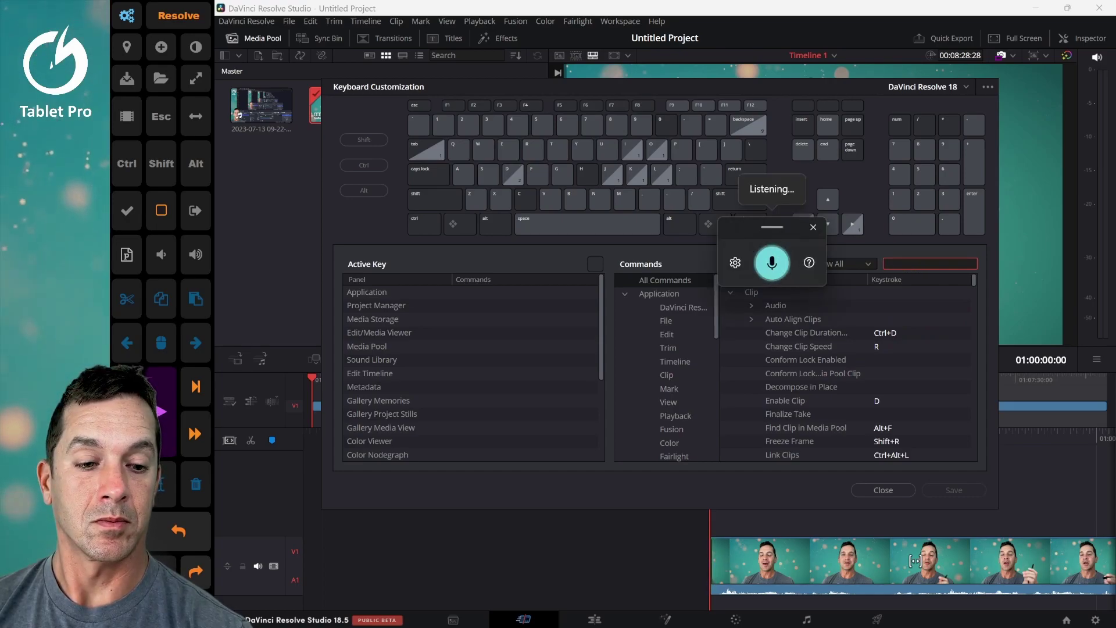
{"action": "type", "text": "Split"}
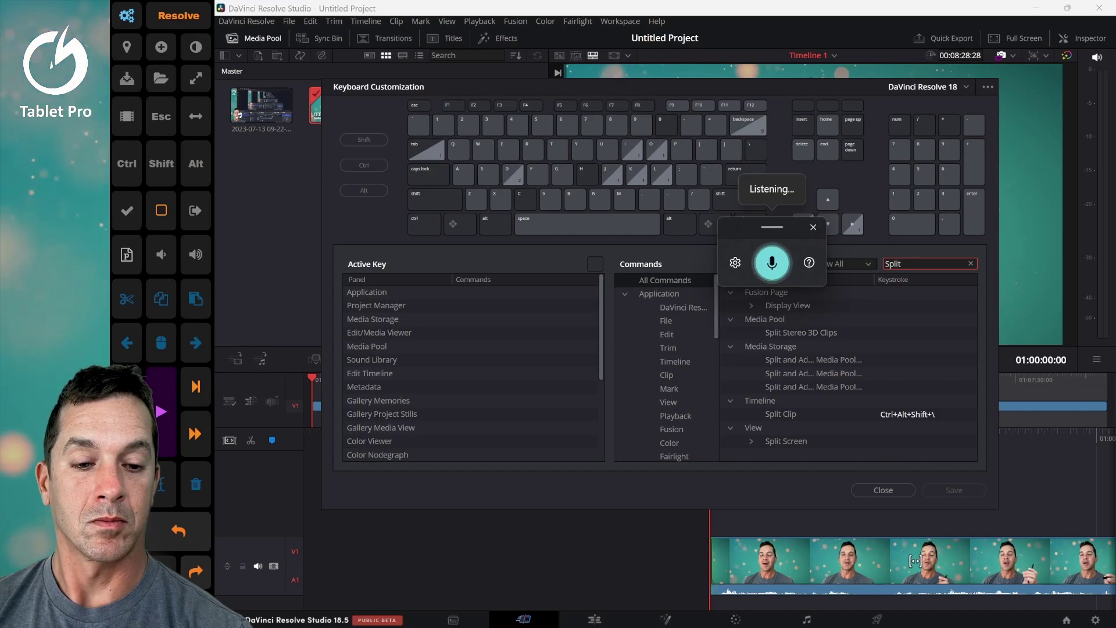
{"action": "left_click", "coordinate": [813, 227]}
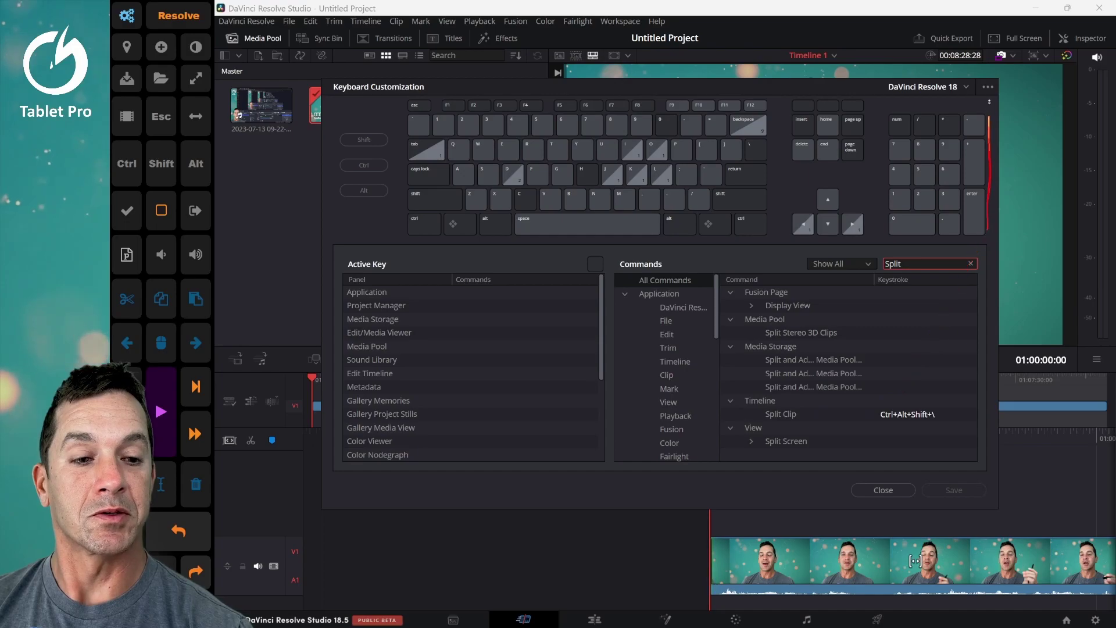
{"action": "left_click", "coordinate": [887, 489]}
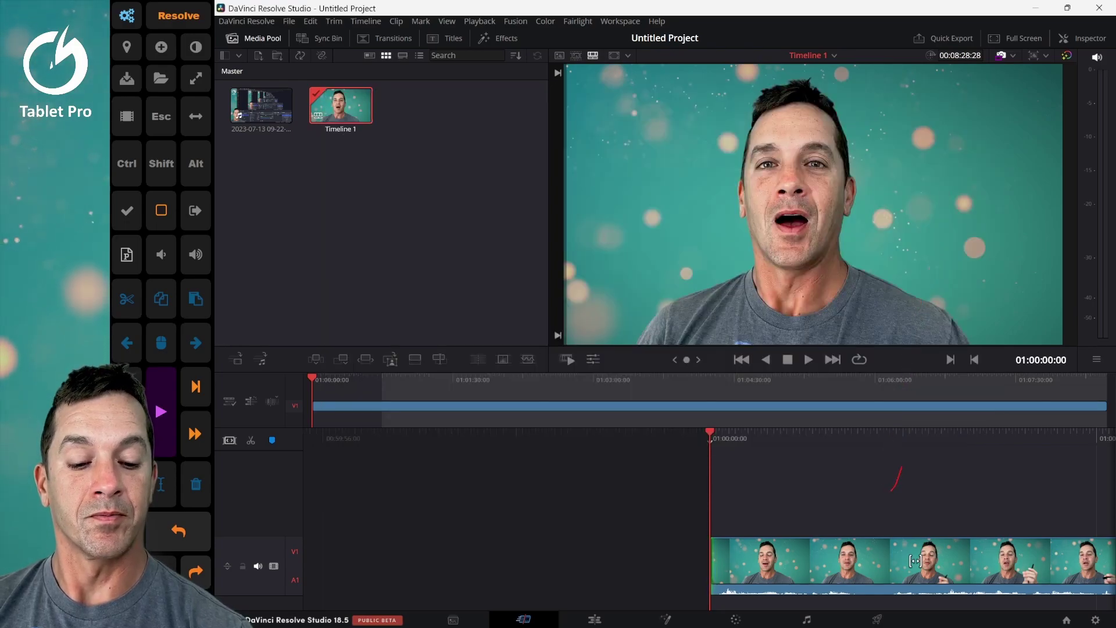
- Play ahead to 01:00:08:24, move back to 01:00:05:12 and split the clip there
{"action": "key", "text": "space"}
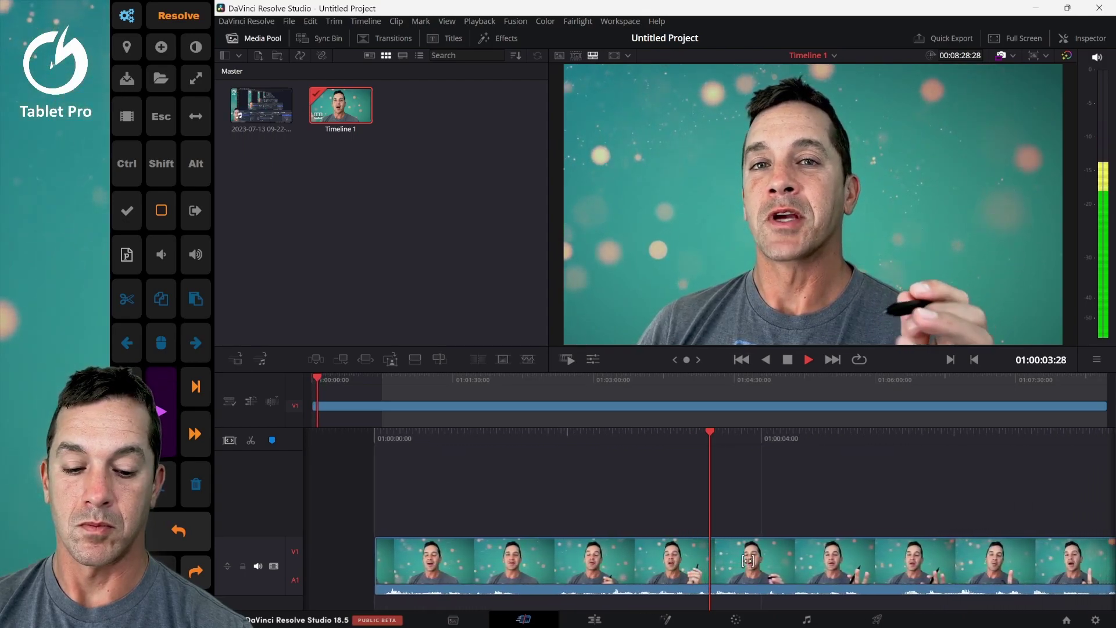
{"action": "key", "text": "l"}
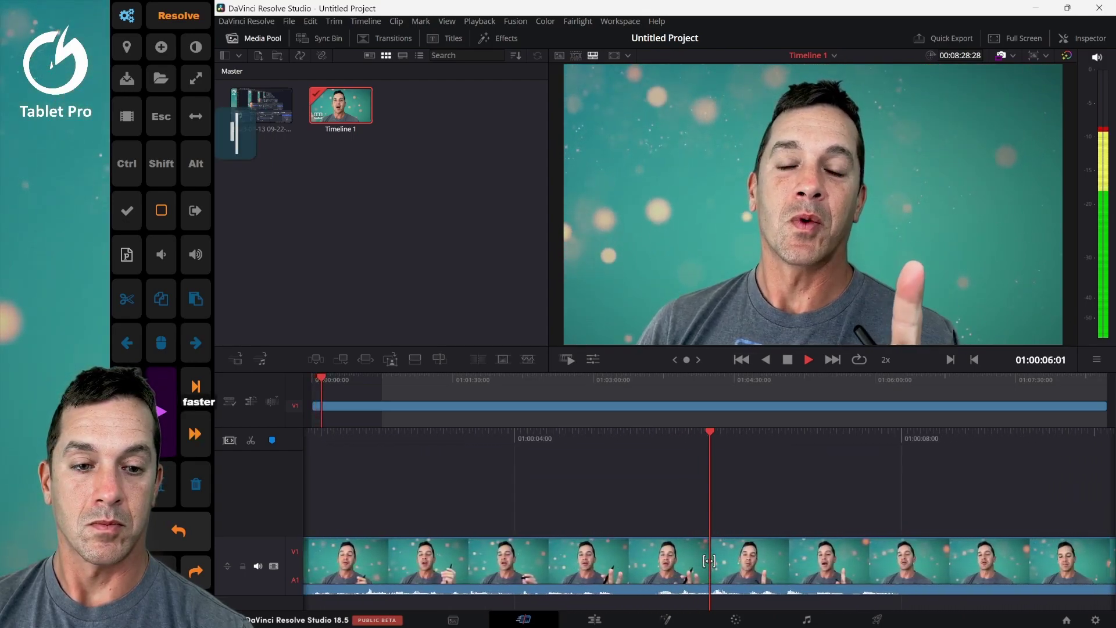
{"action": "key", "text": "space"}
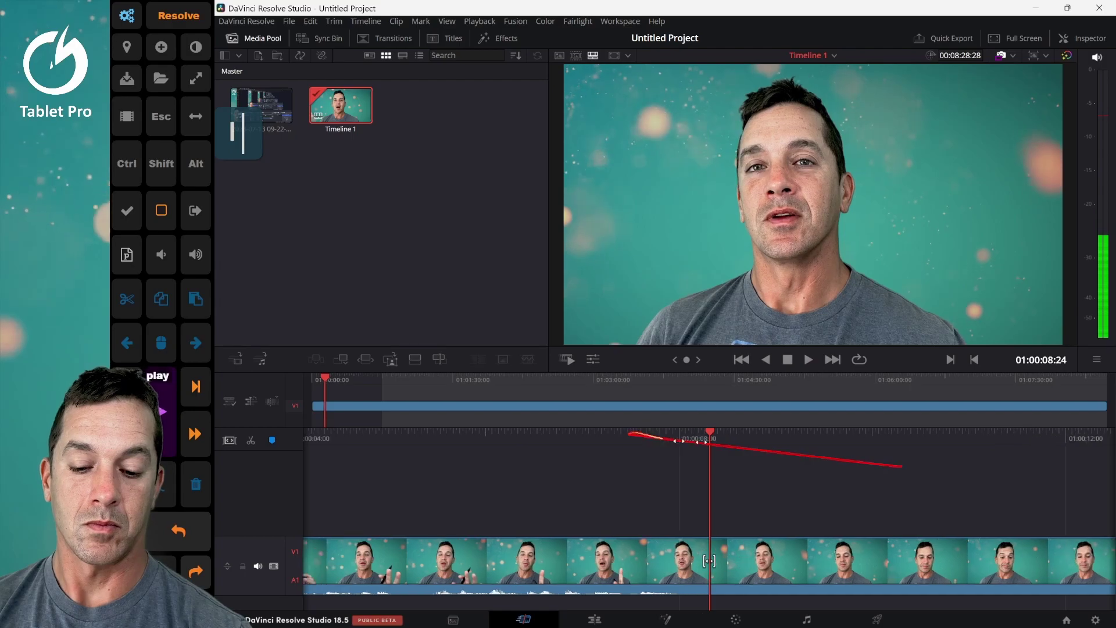
{"action": "key", "text": "j"}
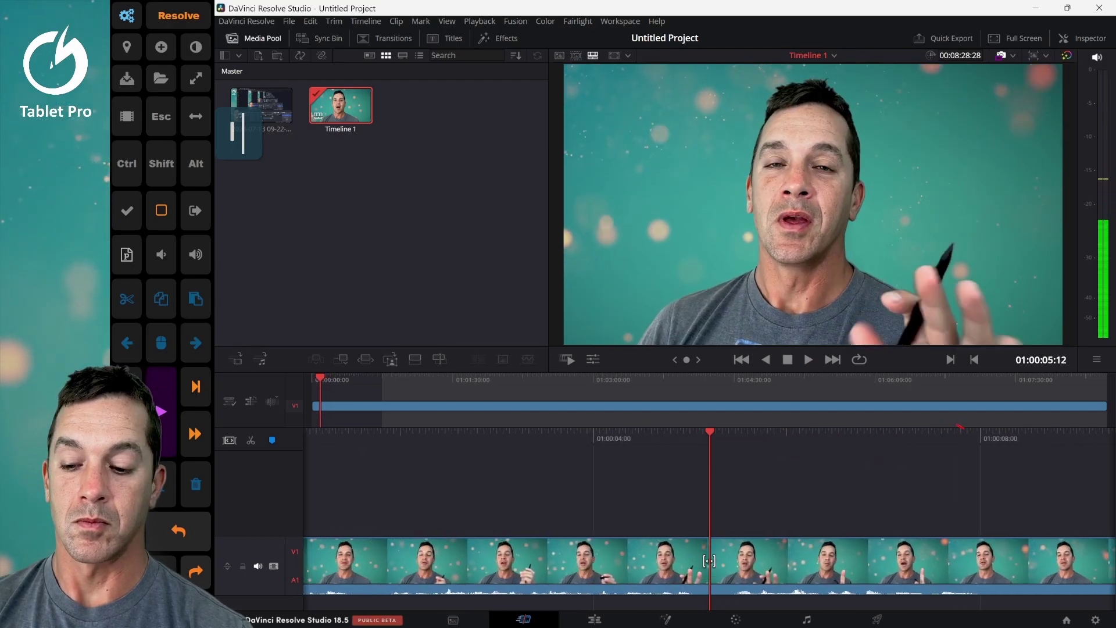
{"action": "key", "text": "ctrl+alt+shift+backslash"}
- Play on from the new cut at 2x speed and pause at 01:00:10:17
{"action": "key", "text": "l"}
{"action": "key", "text": "l"}
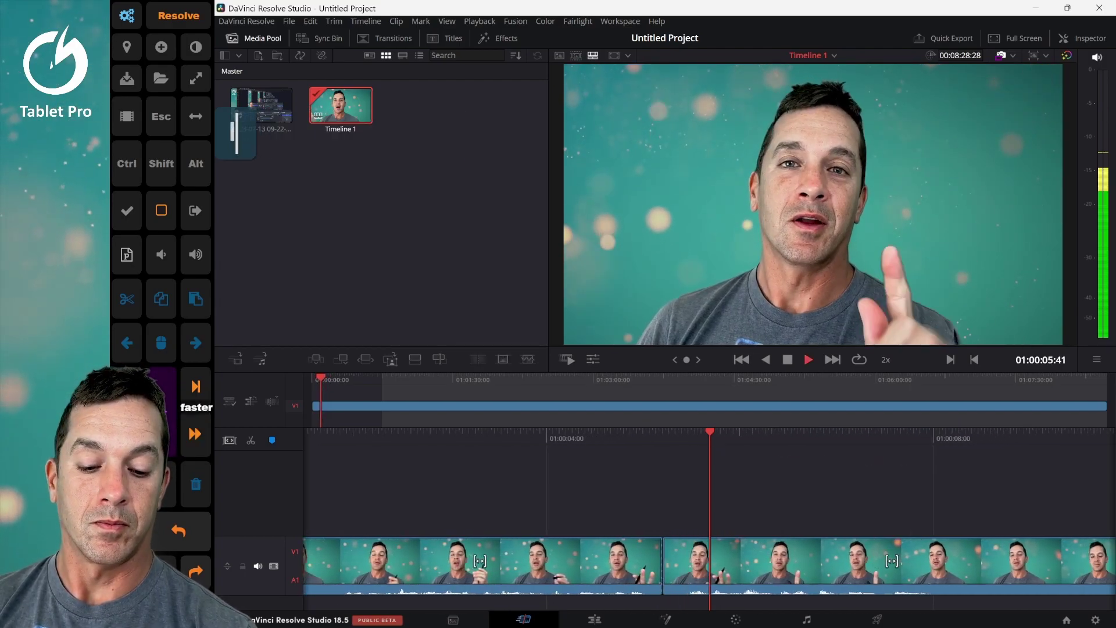
{"action": "key", "text": "space"}
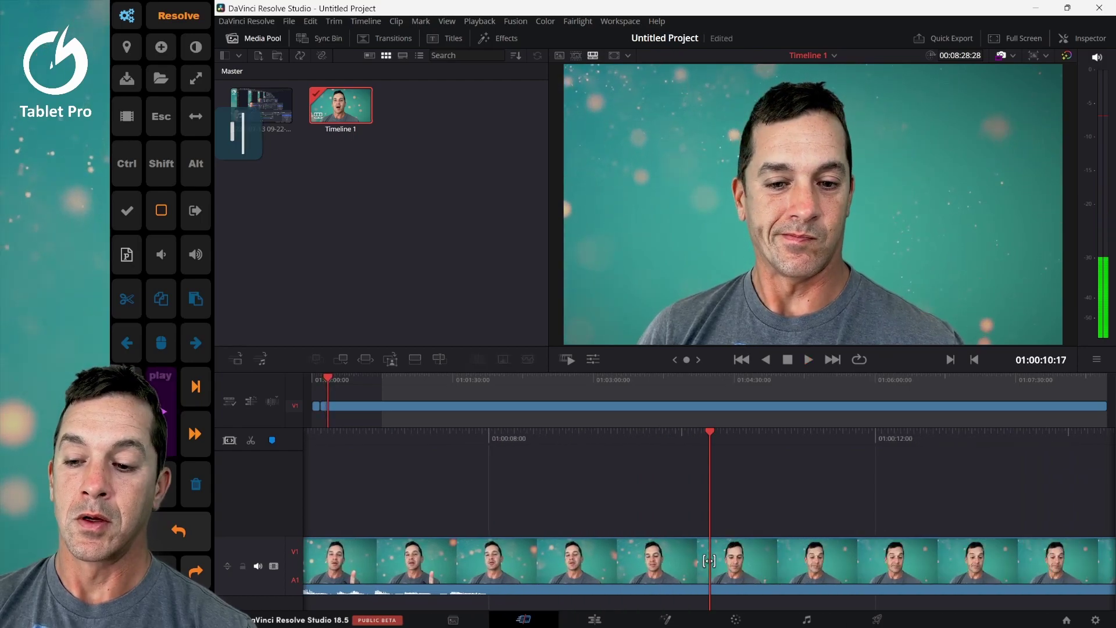
- Review the available playback commands and their keyboard shortcuts
{"action": "key", "text": "ctrl+alt+shift+4"}
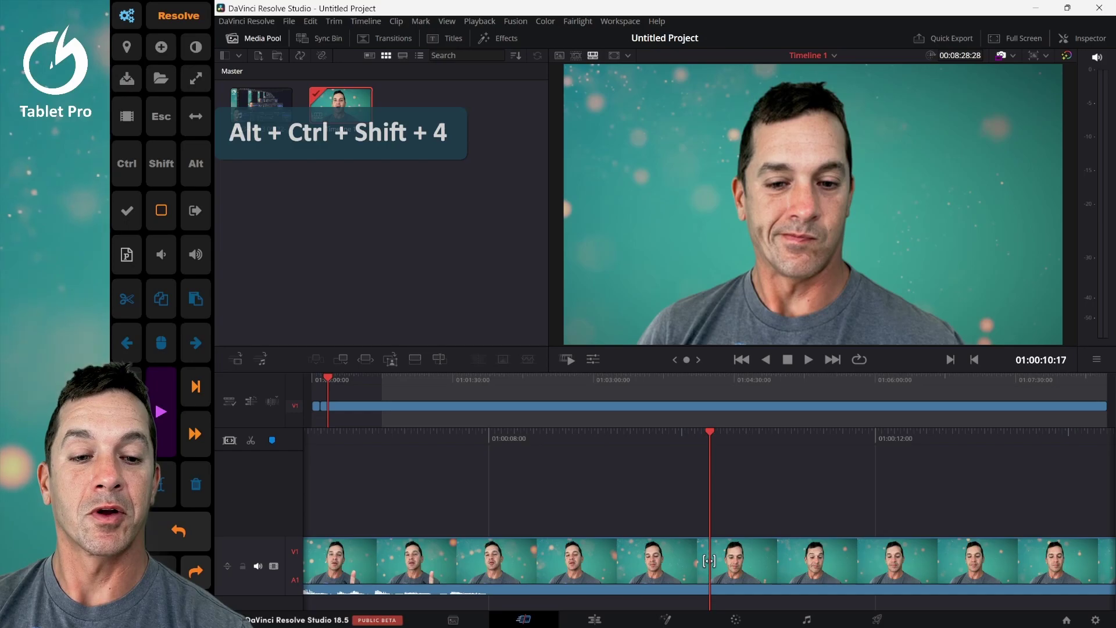
{"action": "left_click", "coordinate": [480, 21]}
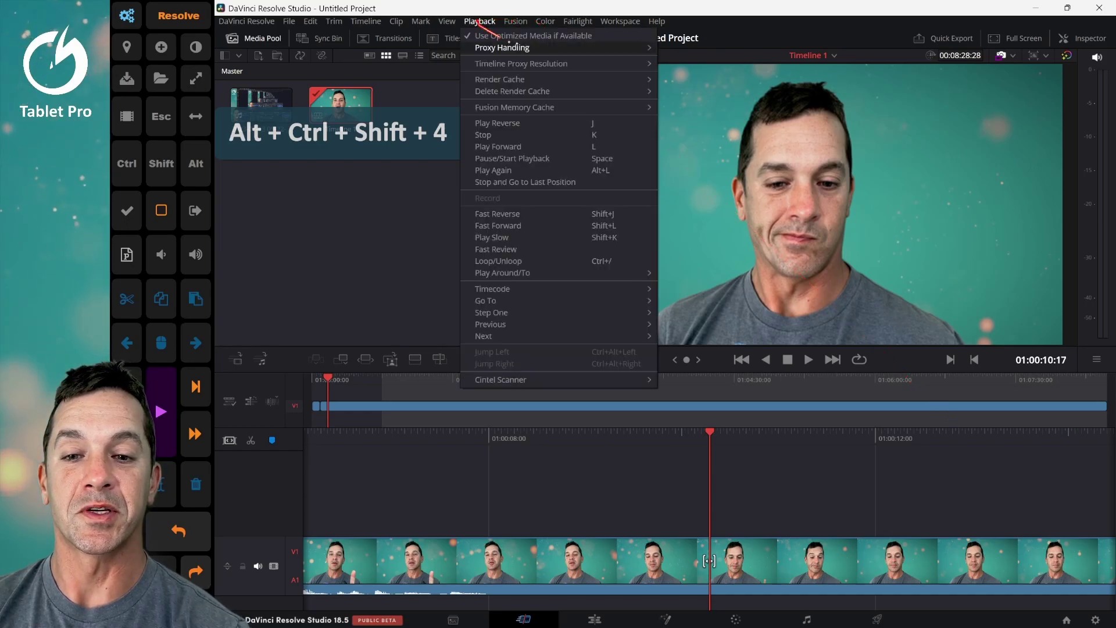
{"action": "mouse_move", "coordinate": [549, 64]}
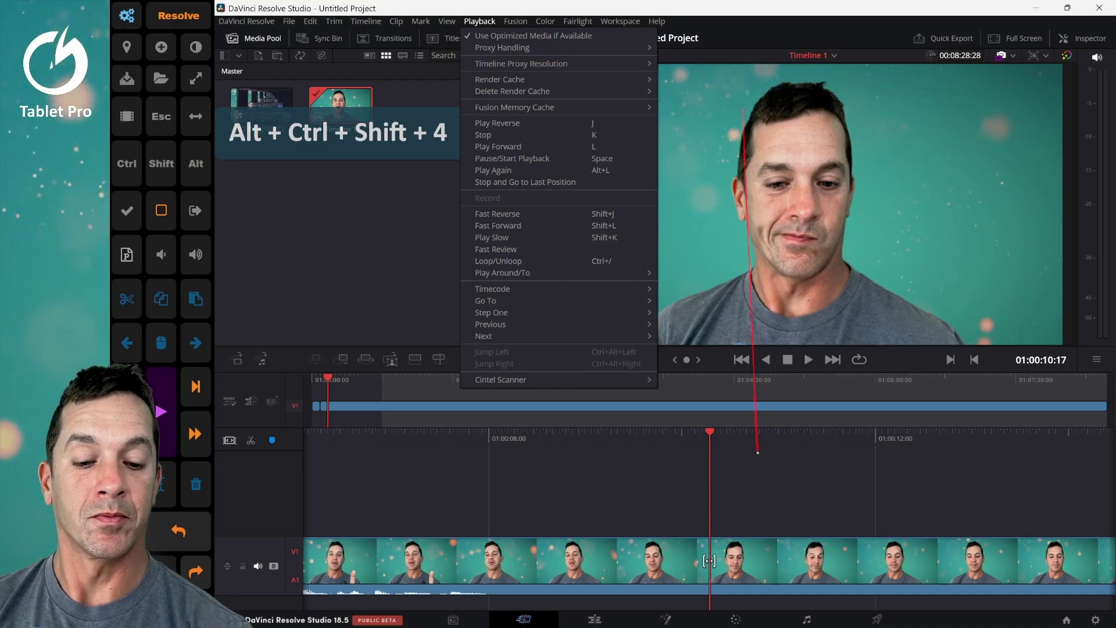
{"action": "left_click", "coordinate": [755, 457]}
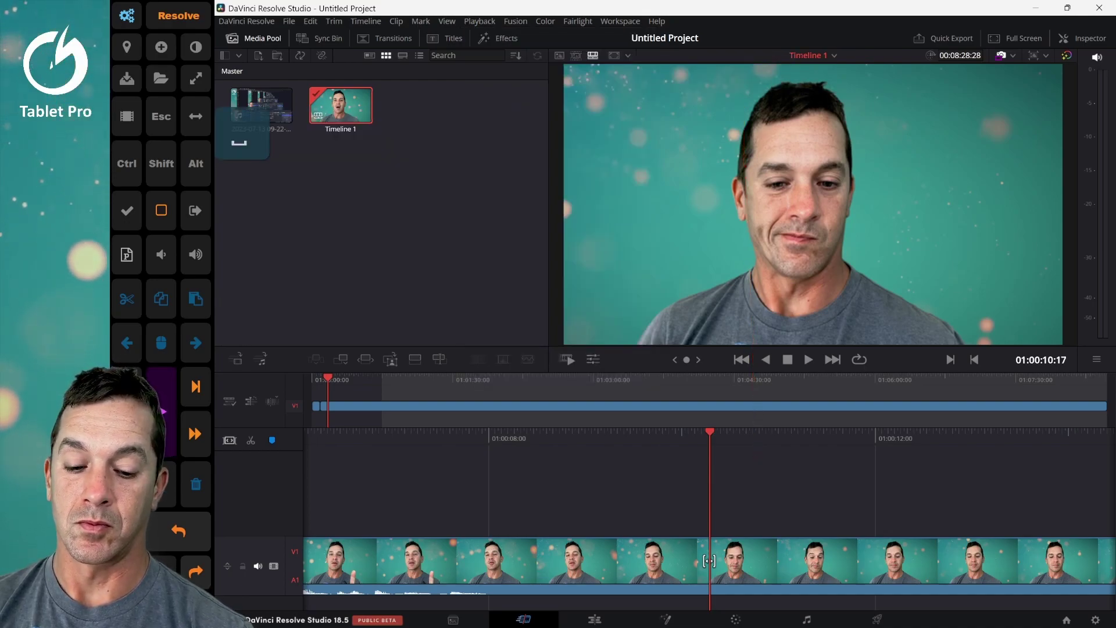
- Play at 2x speed to 01:00:19:02, split the clip there and ripple delete the section between the two cuts
{"action": "key", "text": "l"}
{"action": "key", "text": "l"}
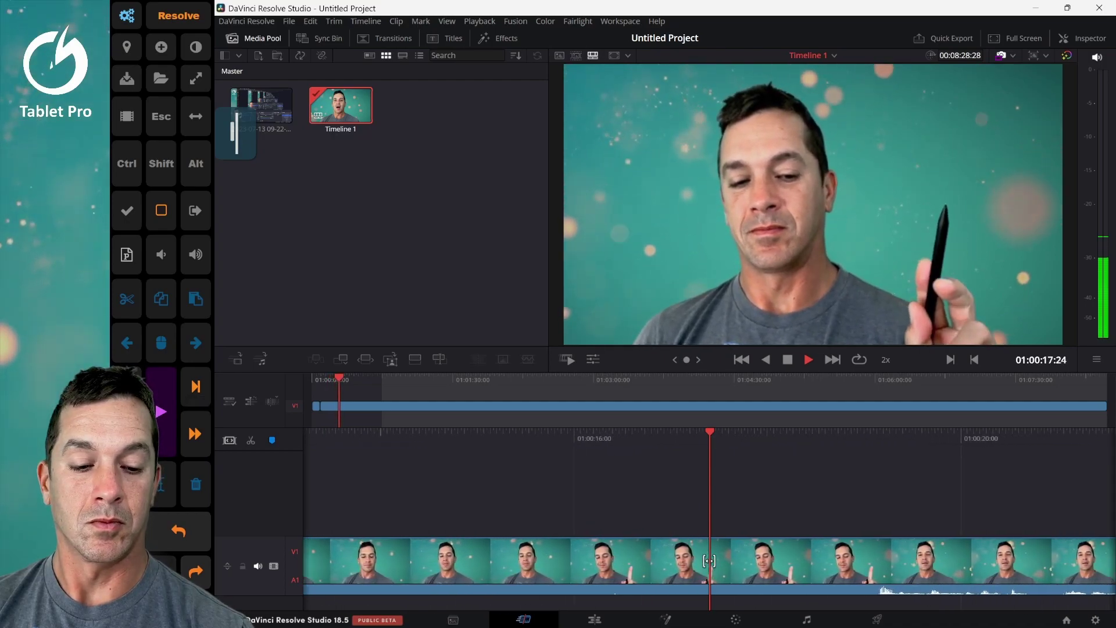
{"action": "key", "text": "k"}
{"action": "key", "text": "ctrl+alt+shift+backslash"}
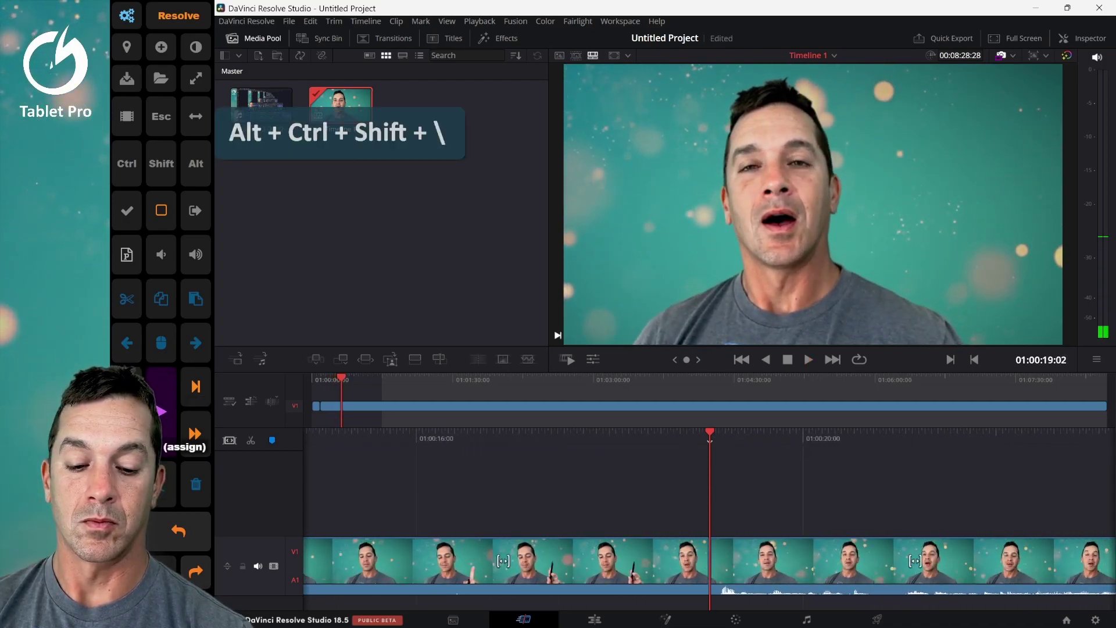
{"action": "key", "text": "shift+BackSpace"}
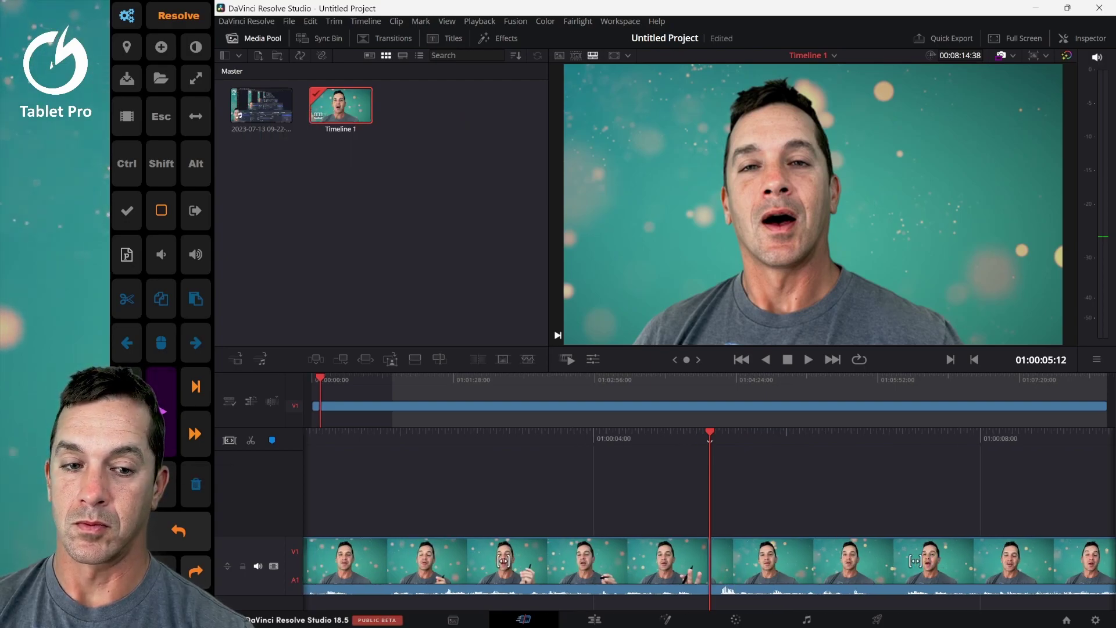
- Play on to 01:00:07:42, ripple delete the clip before the cut and resume playback
{"action": "key", "text": "space"}
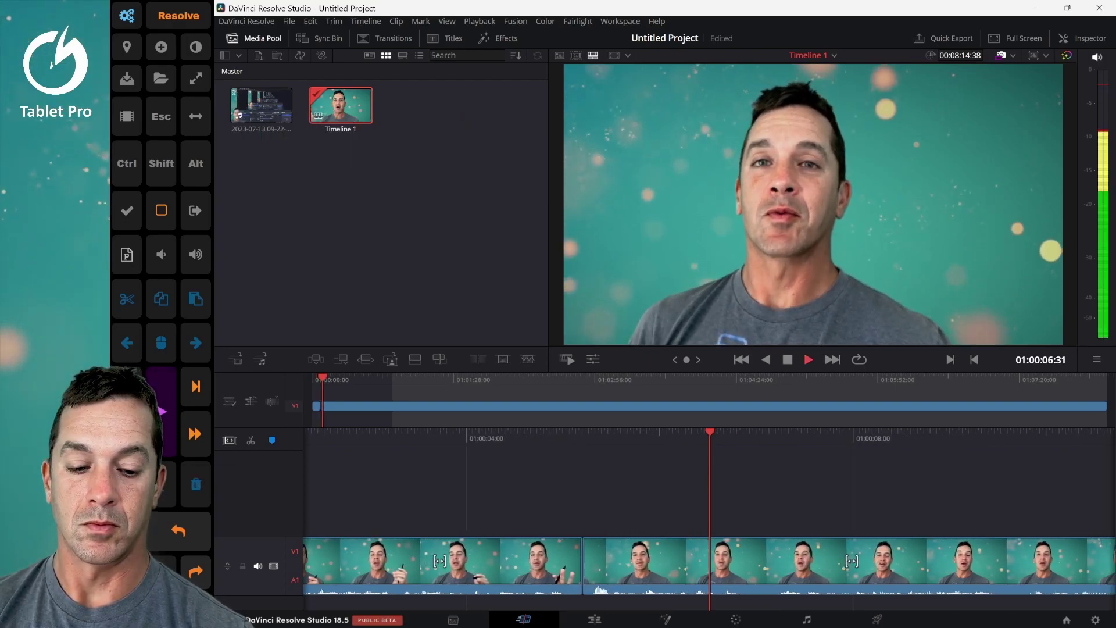
{"action": "key", "text": "space"}
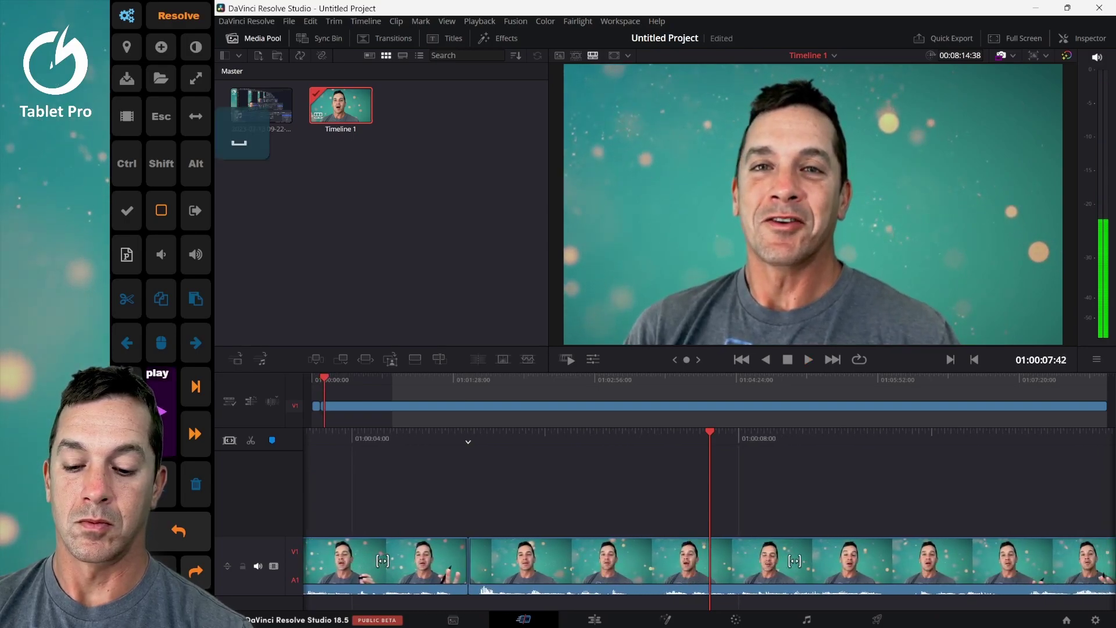
{"action": "left_click", "coordinate": [440, 565]}
{"action": "key", "text": "shift+BackSpace"}
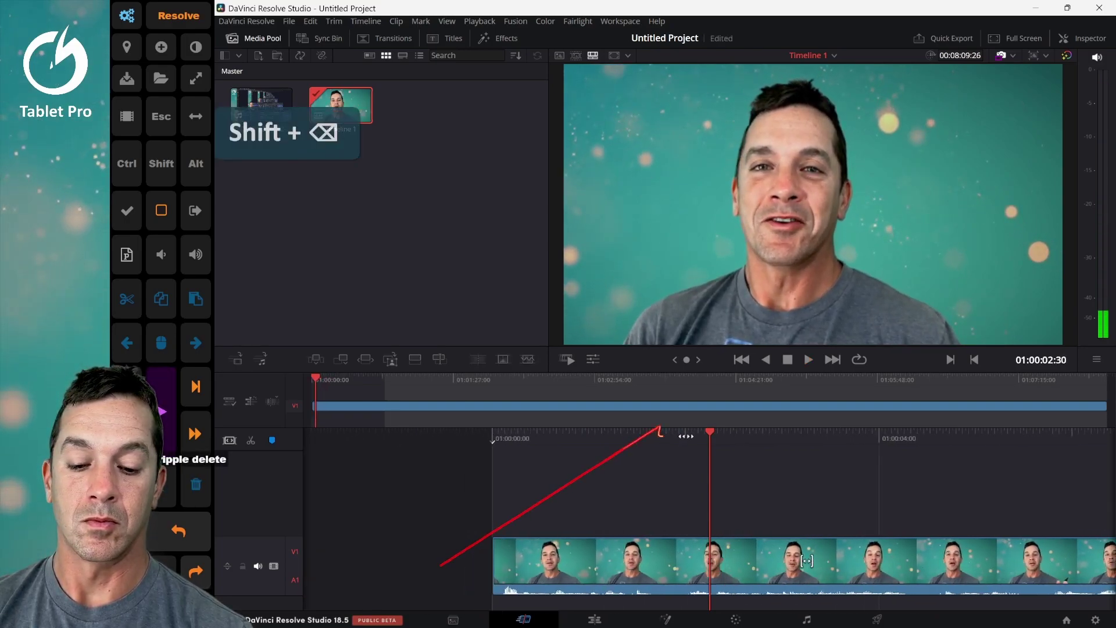
{"action": "key", "text": "space"}
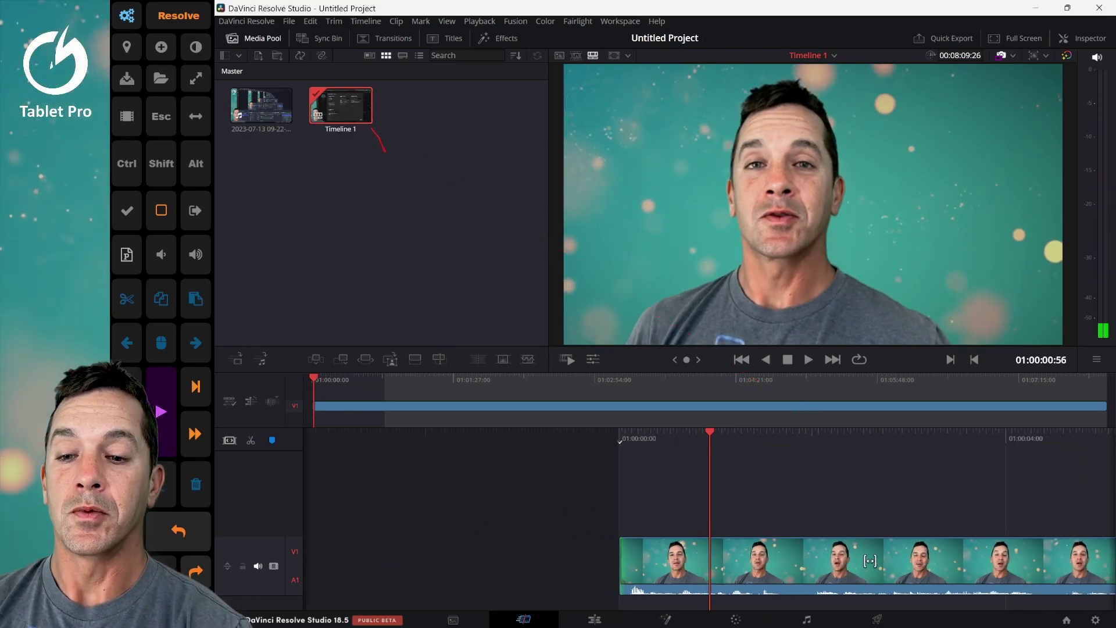
- Transcribe the audio of Timeline 1 from the media pool
{"action": "right_click", "coordinate": [385, 155]}
{"action": "left_click", "coordinate": [389, 211]}
{"action": "right_click", "coordinate": [348, 112]}
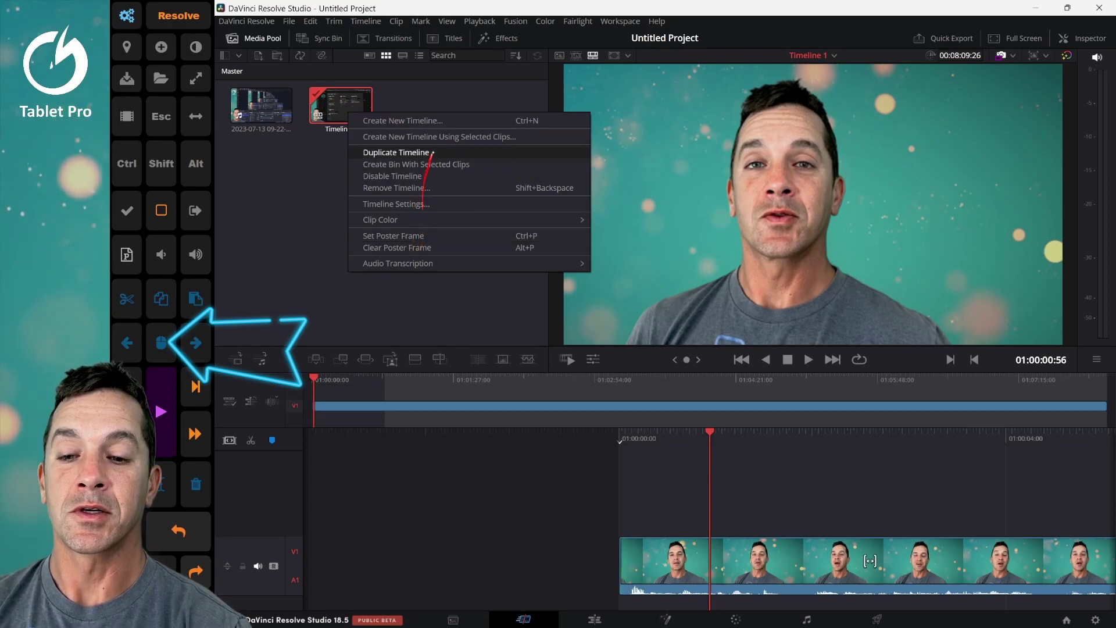
{"action": "mouse_move", "coordinate": [418, 263]}
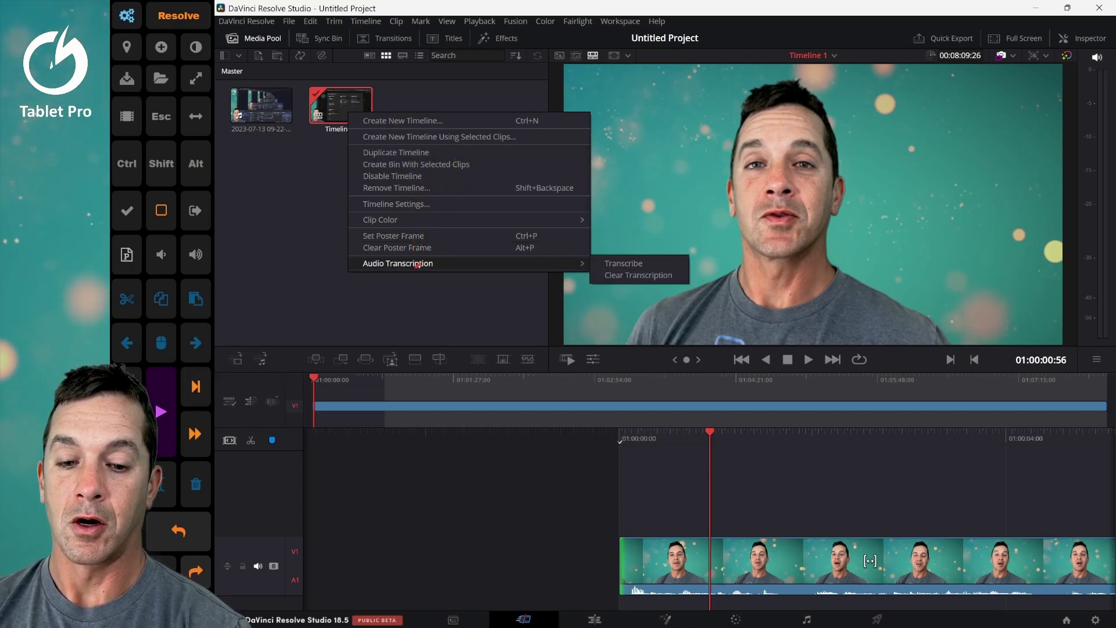
{"action": "left_click", "coordinate": [623, 263]}
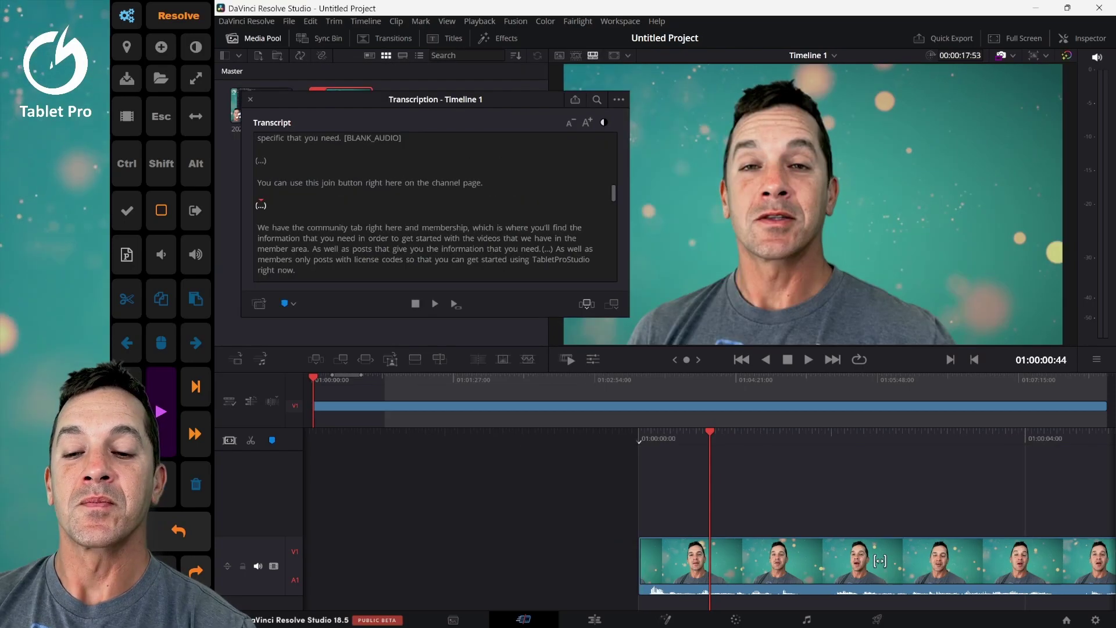
- Select the transcript paragraph from "We have the community tab" to "right now", check the transcript's extra options and close the transcription
{"action": "left_click_drag", "start_coordinate": [477, 103], "coordinate": [496, 99]}
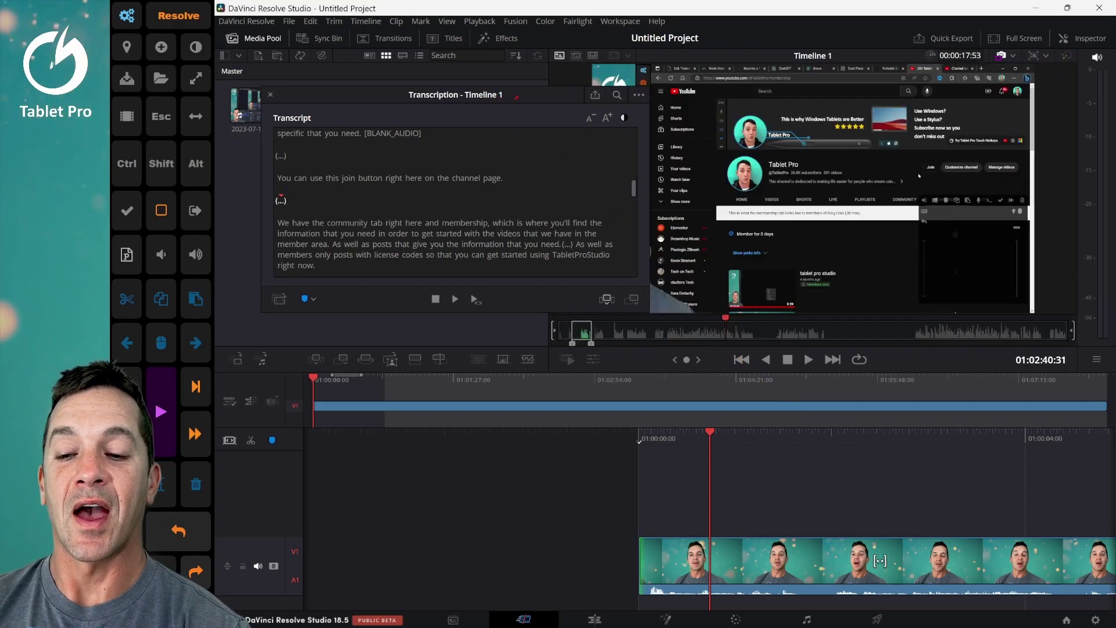
{"action": "left_click_drag", "start_coordinate": [279, 221], "coordinate": [468, 259]}
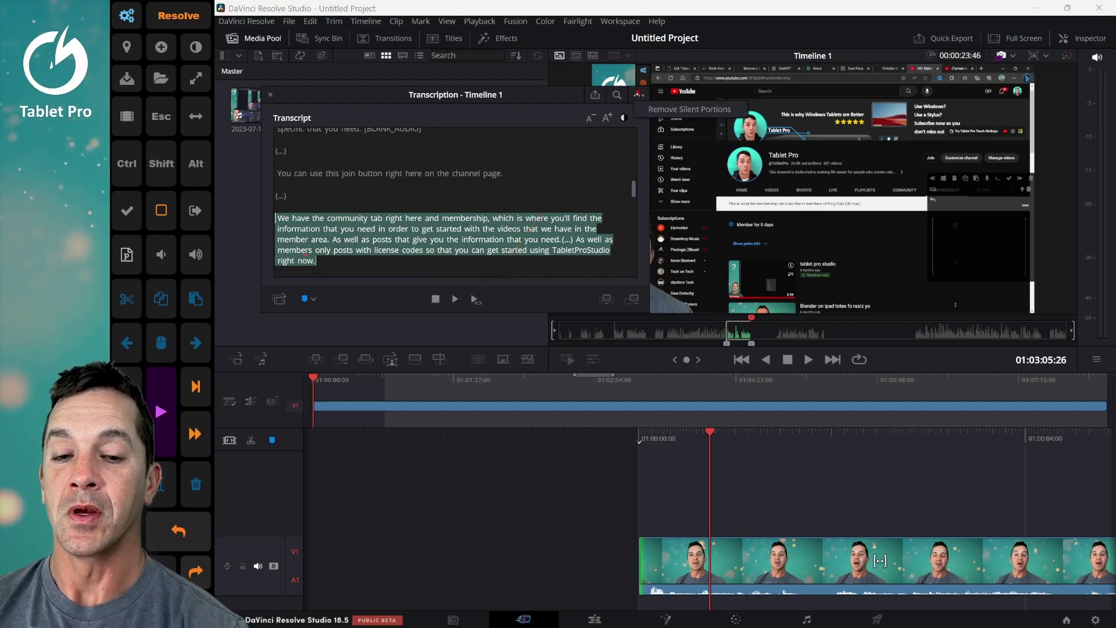
{"action": "left_click", "coordinate": [270, 94]}
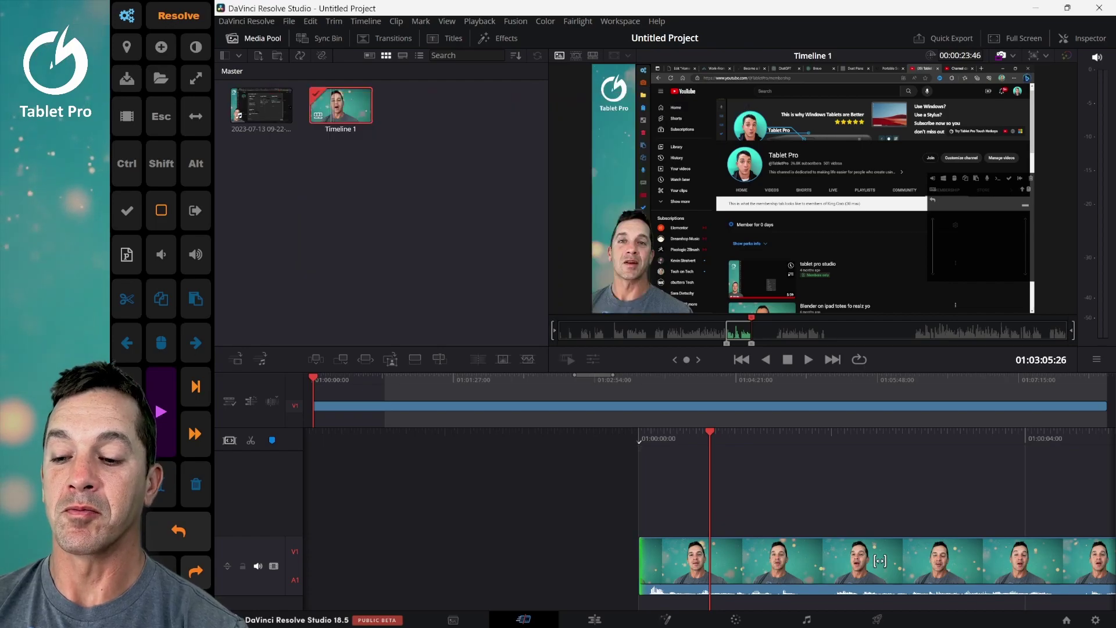
- Move the playhead to 01:00:03:31 and show the clip's properties in the Inspector
{"action": "left_click_drag", "start_coordinate": [819, 430], "coordinate": [713, 440]}
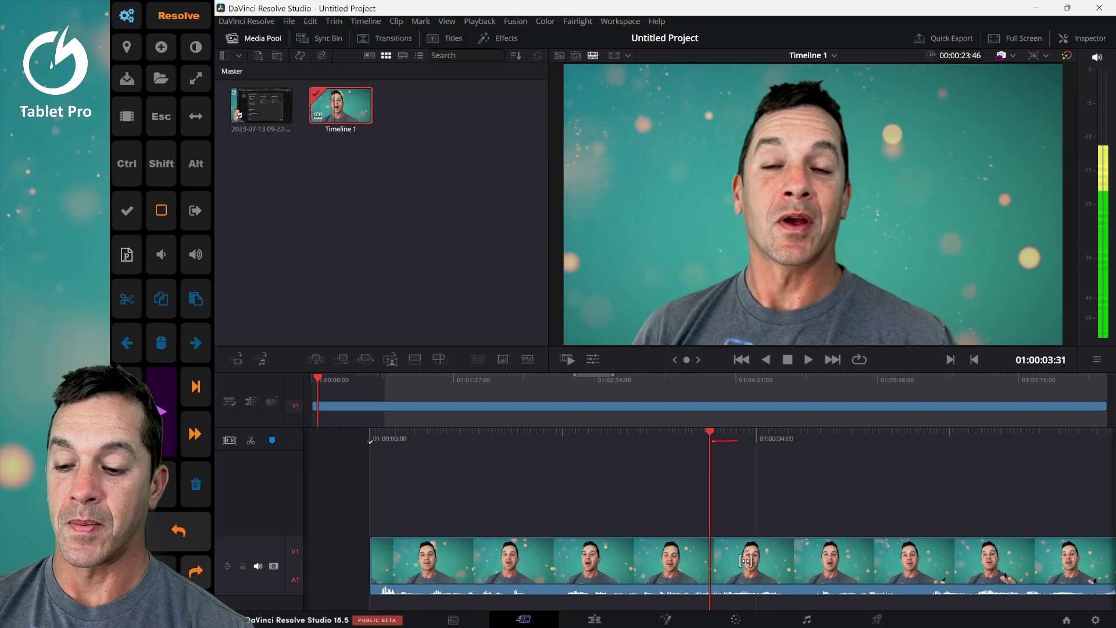
{"action": "left_click", "coordinate": [1080, 40]}
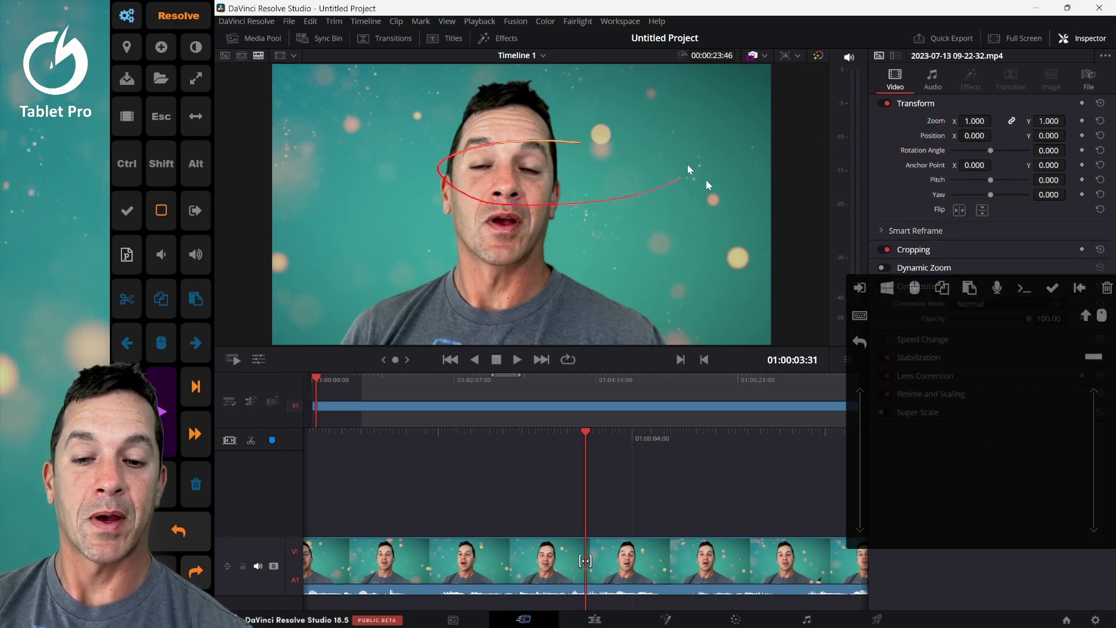
- Reposition the floating touchpad panel, try its task switcher and touch keyboard, and collapse the panel
{"action": "left_click_drag", "start_coordinate": [1093, 356], "coordinate": [1048, 425]}
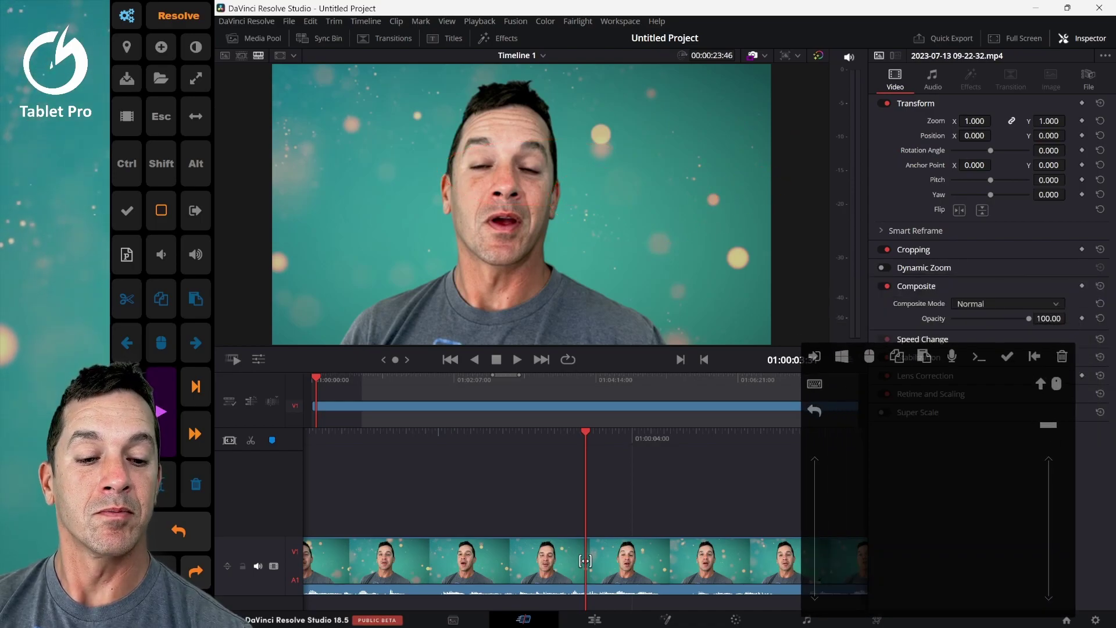
{"action": "left_click", "coordinate": [842, 339]}
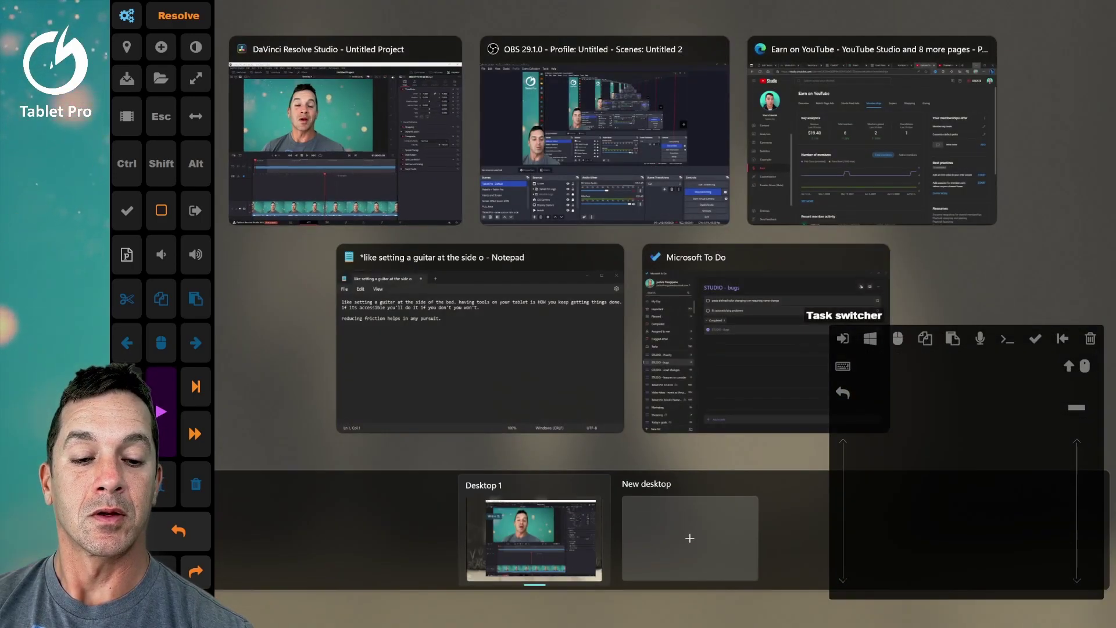
{"action": "left_click", "coordinate": [842, 338]}
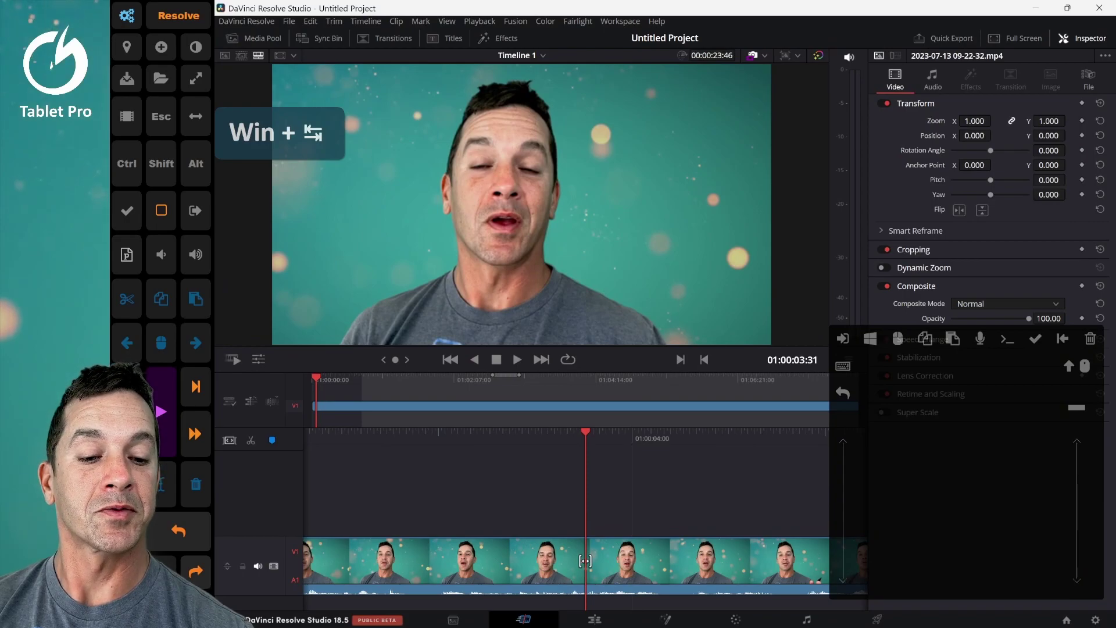
{"action": "left_click", "coordinate": [842, 366]}
{"action": "left_click_drag", "start_coordinate": [798, 321], "coordinate": [506, 335]}
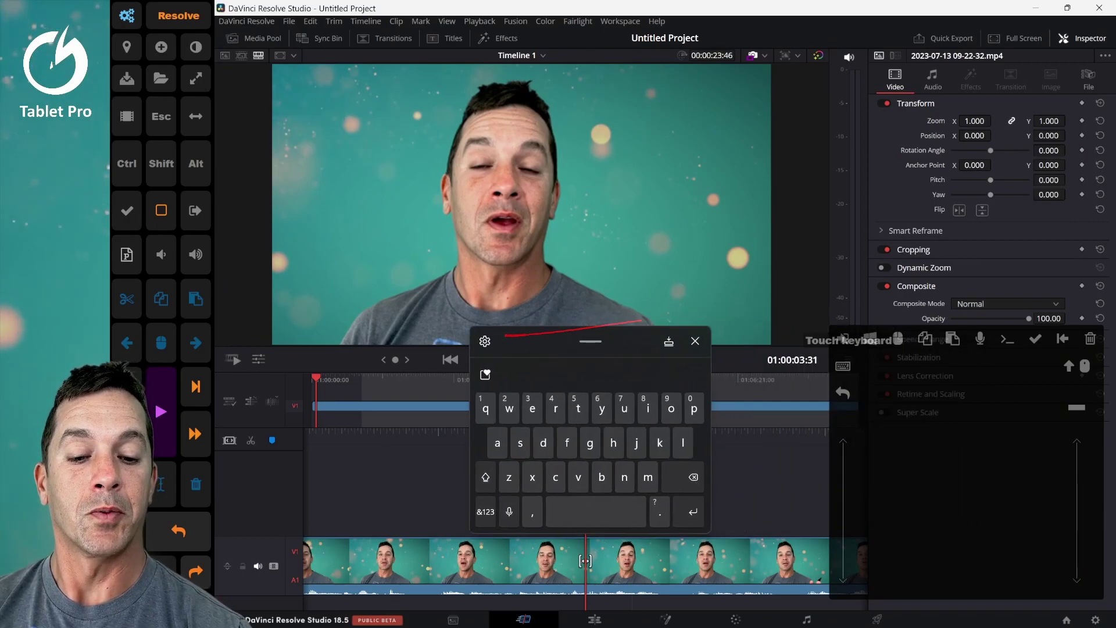
{"action": "left_click", "coordinate": [695, 341]}
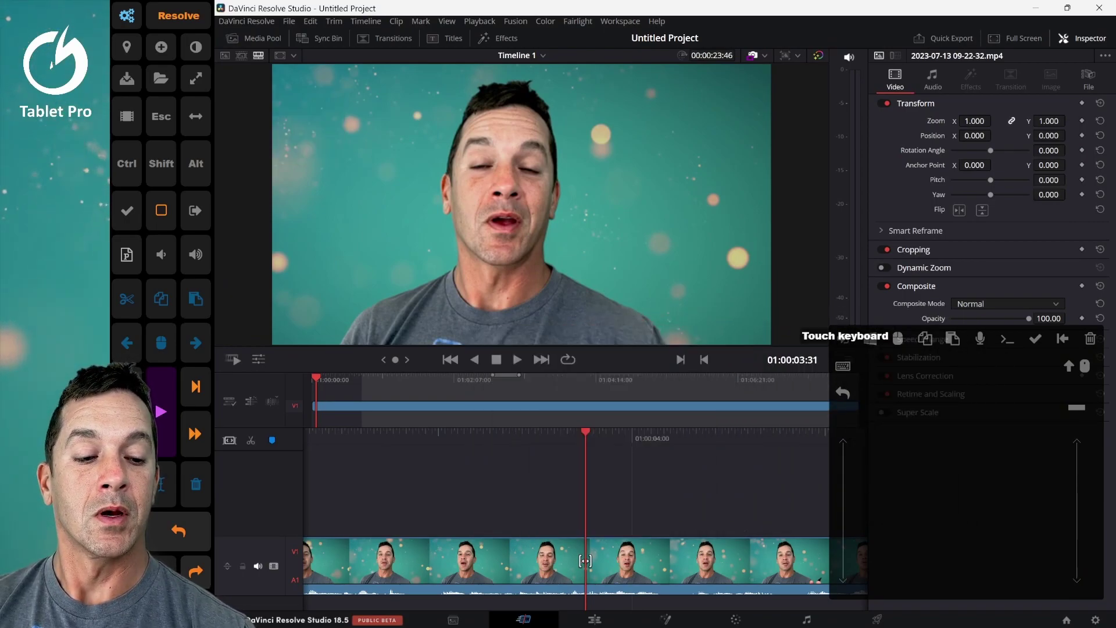
{"action": "left_click", "coordinate": [1076, 407]}
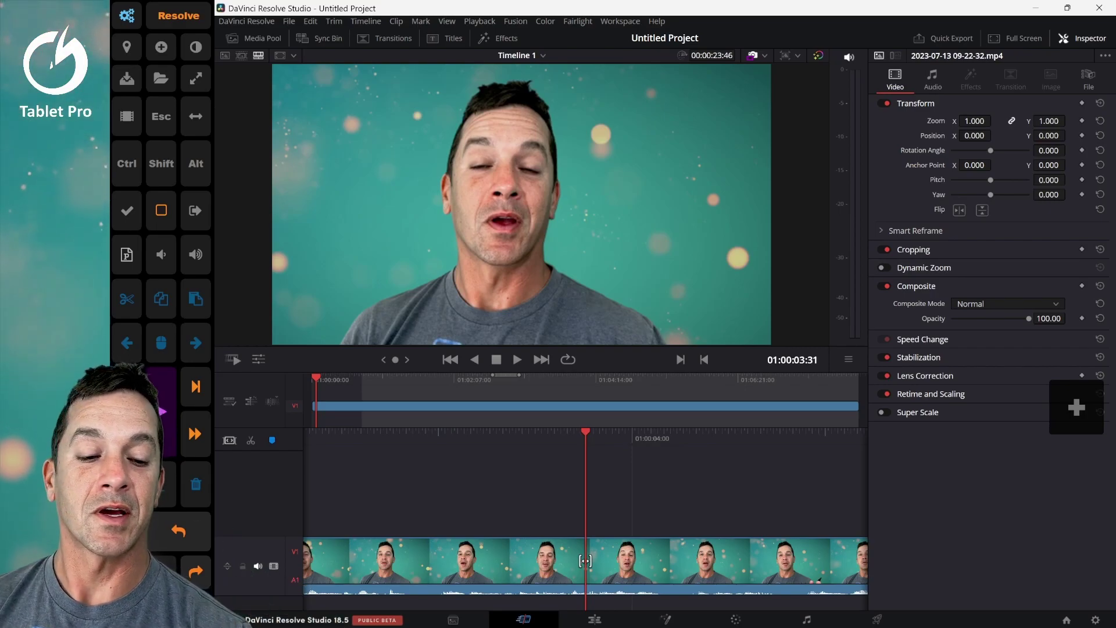
- Scrub to 01:00:04:02 and add a Text+ title on a new track above the clip near the playhead
{"action": "left_click", "coordinate": [1081, 40]}
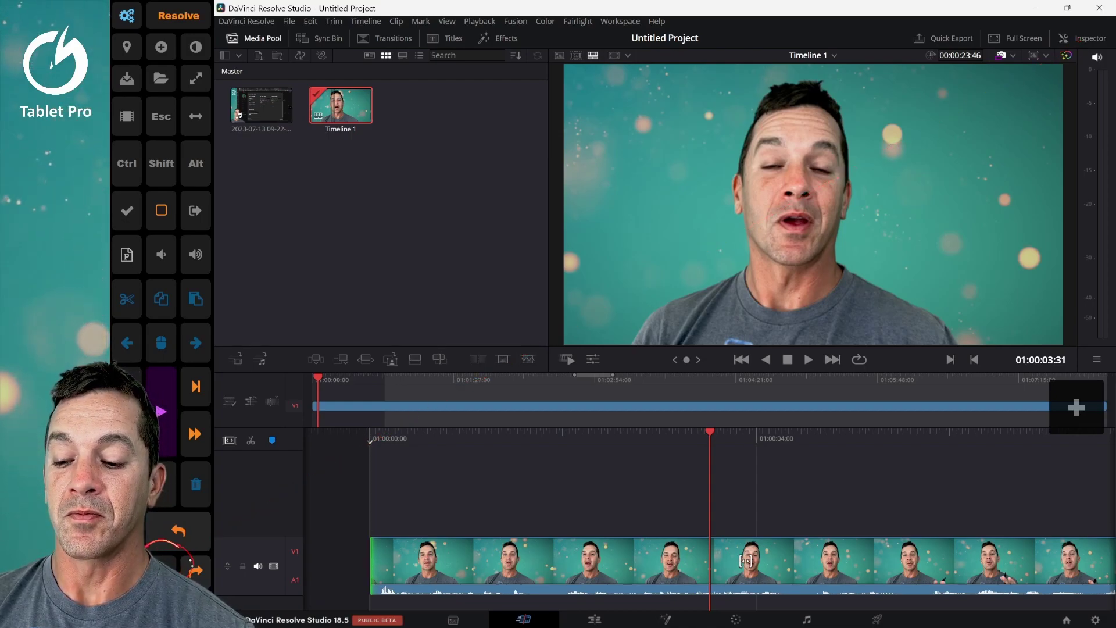
{"action": "left_click_drag", "start_coordinate": [872, 436], "coordinate": [822, 434]}
{"action": "left_click", "coordinate": [453, 38]}
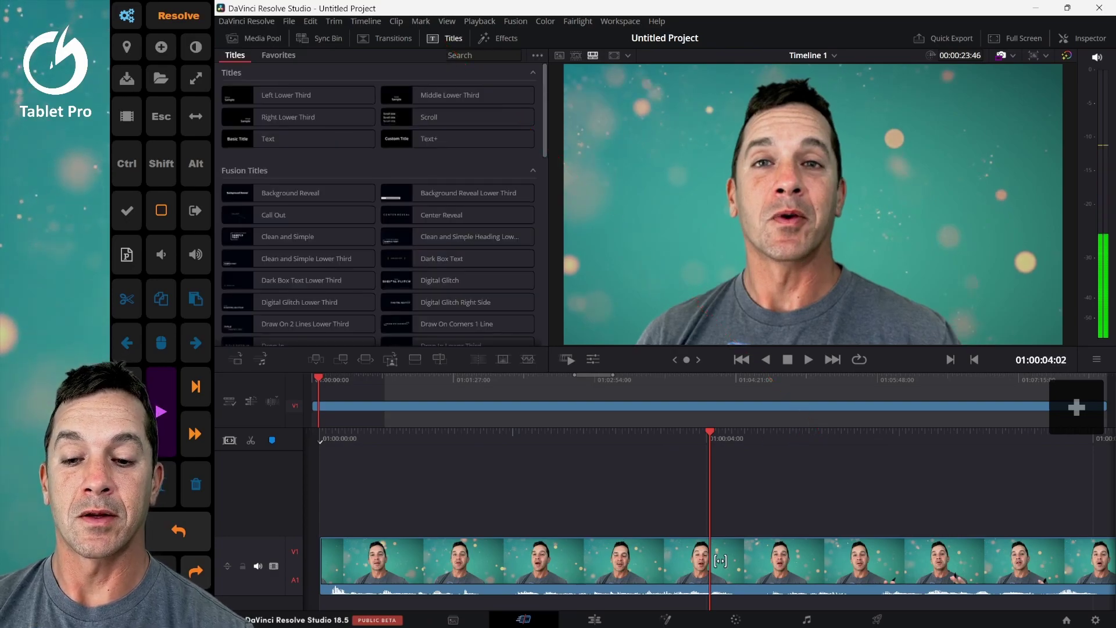
{"action": "left_click_drag", "start_coordinate": [428, 139], "coordinate": [692, 479]}
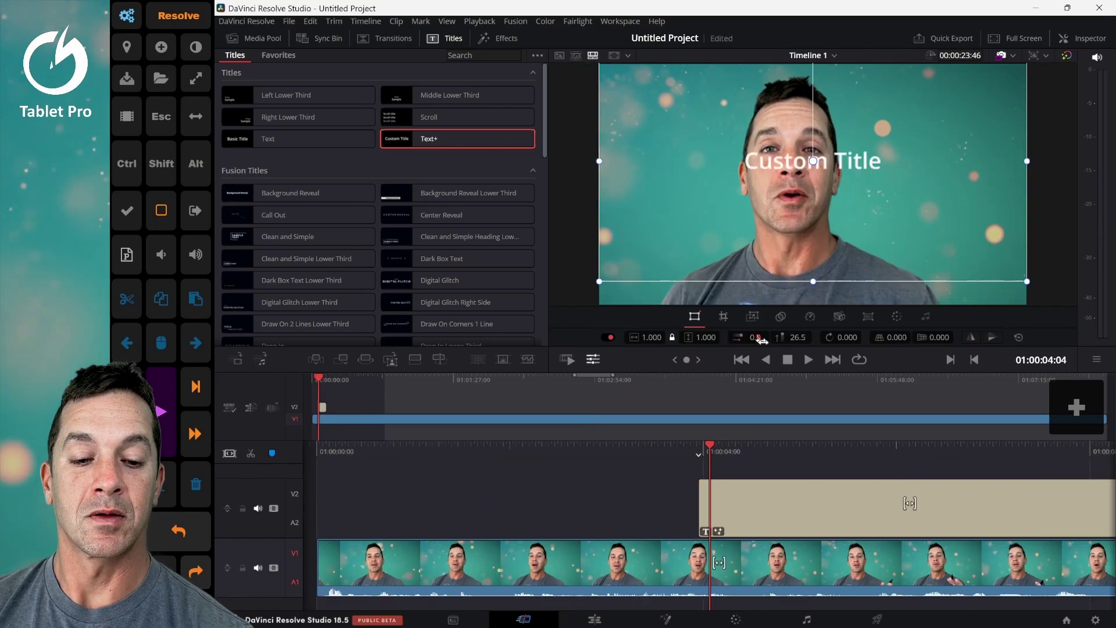
- Scale the title to 0.690 and move it beside the speaker, to about -157 horizontally and -27.5 vertically
{"action": "left_click_drag", "start_coordinate": [755, 338], "coordinate": [668, 337]}
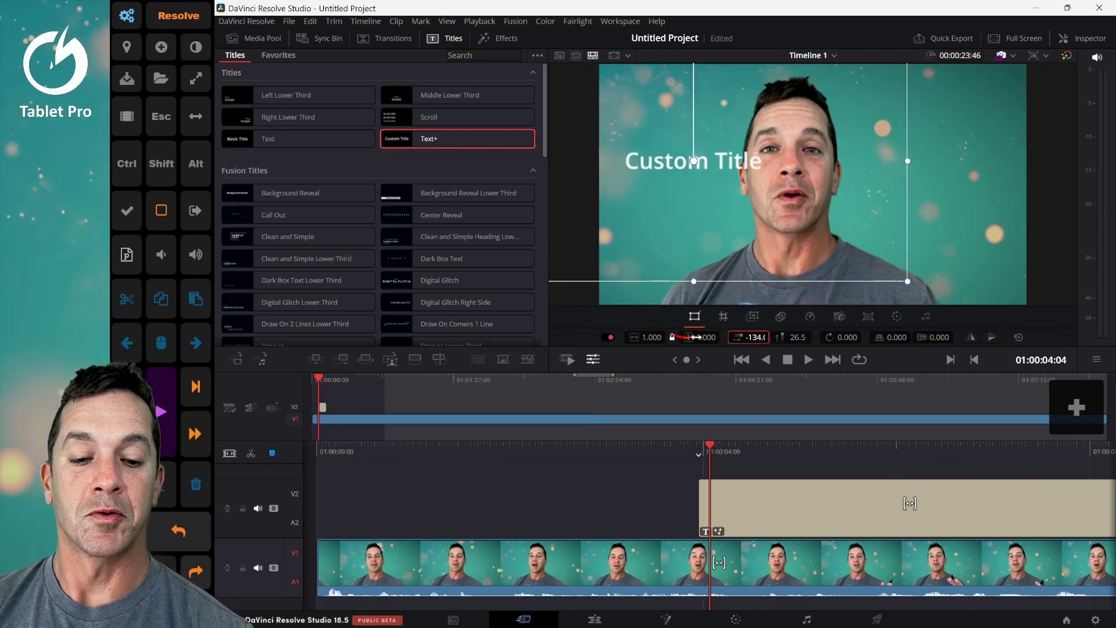
{"action": "left_click_drag", "start_coordinate": [679, 161], "coordinate": [674, 209]}
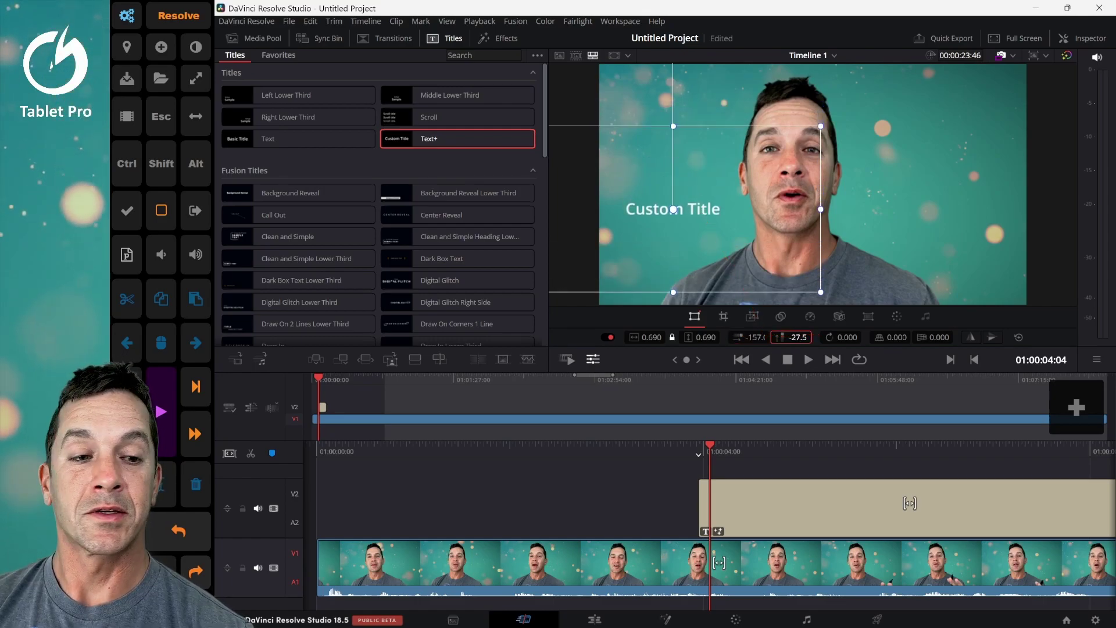
- Select the title's placeholder text "Custom Title" in the Inspector and start voice dictation
{"action": "left_click", "coordinate": [701, 507]}
{"action": "left_click", "coordinate": [1082, 41]}
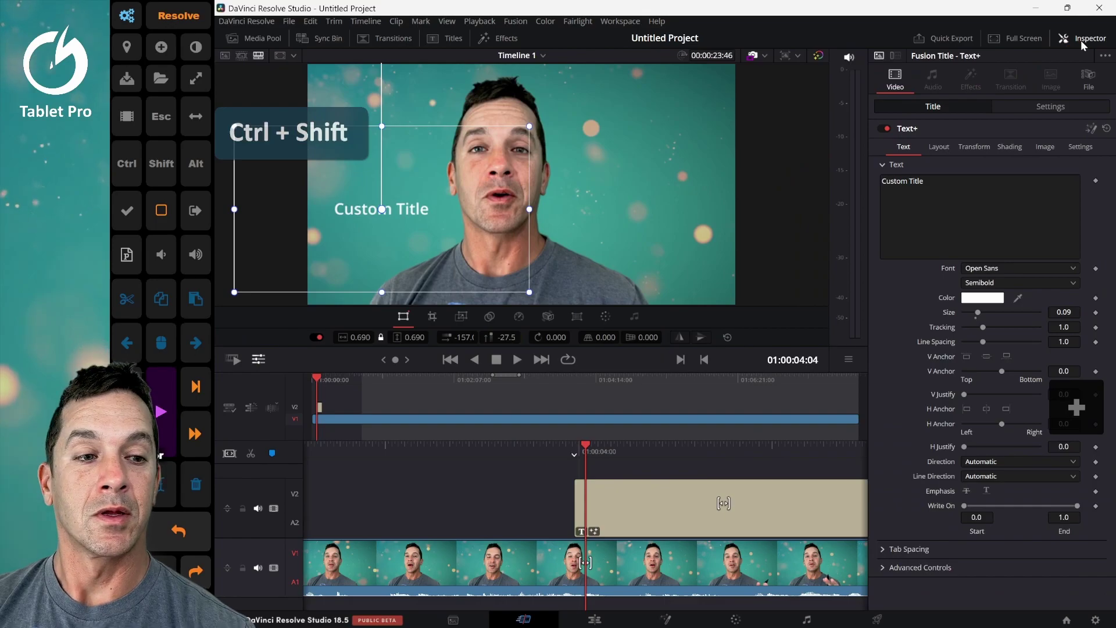
{"action": "left_click", "coordinate": [921, 181]}
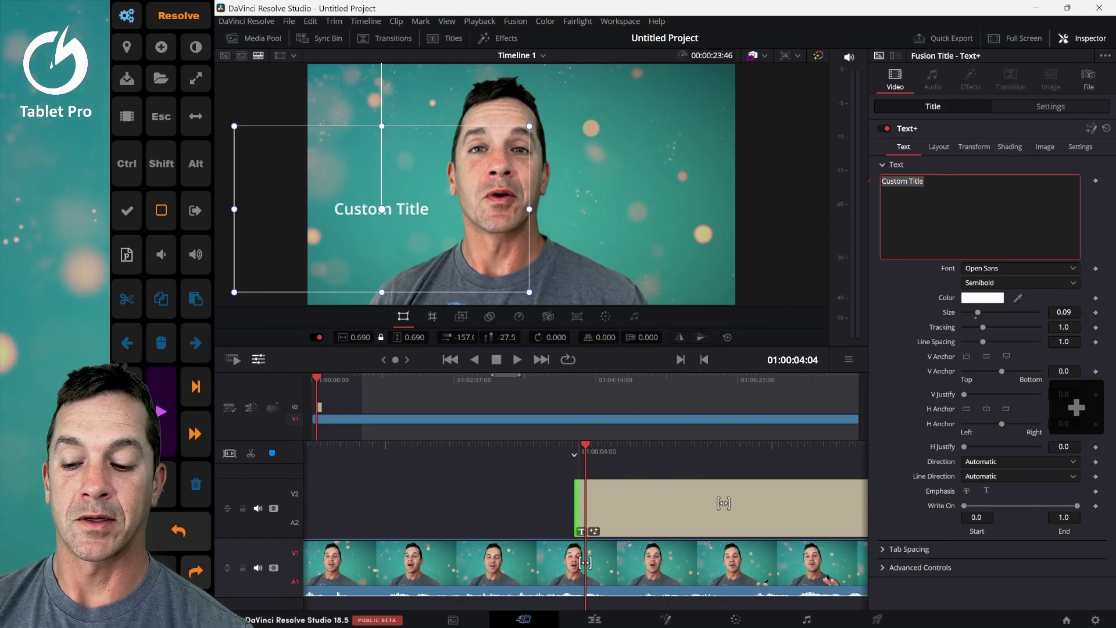
{"action": "key", "text": "super+h"}
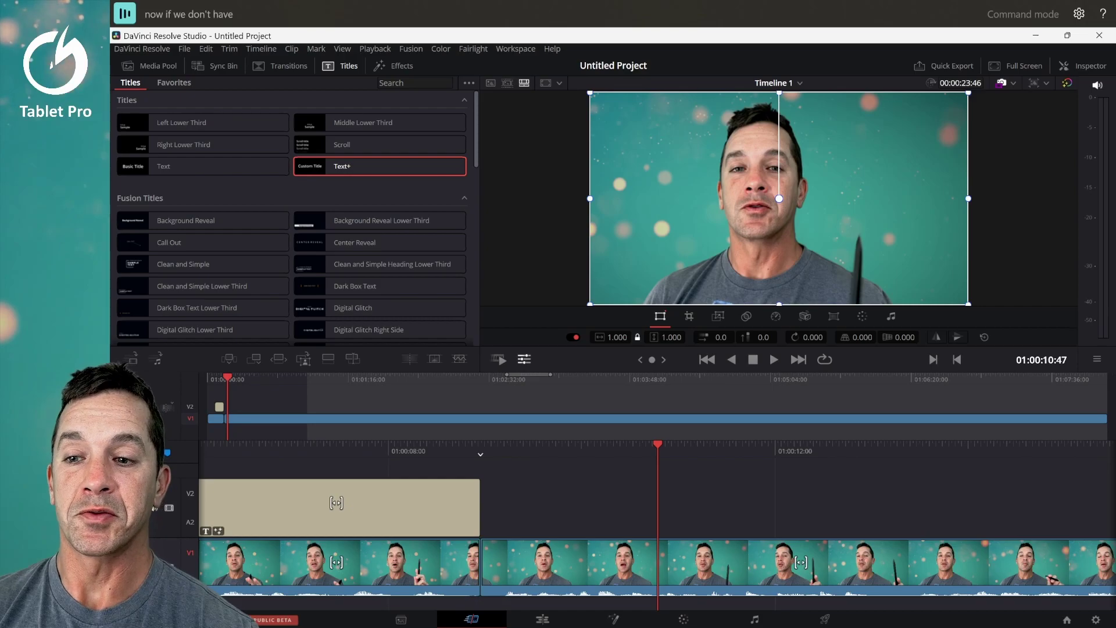
- Scrub the playhead around 01:00:10:08, play from there and pause at 01:00:12:00
{"action": "left_click_drag", "start_coordinate": [689, 444], "coordinate": [755, 448]}
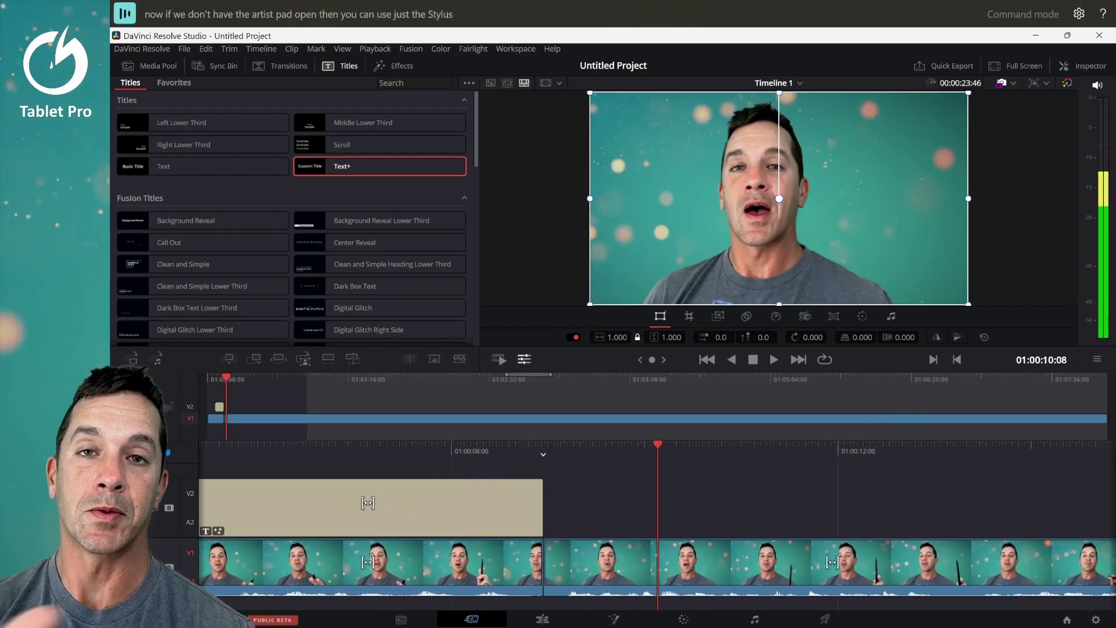
{"action": "key", "text": "v"}
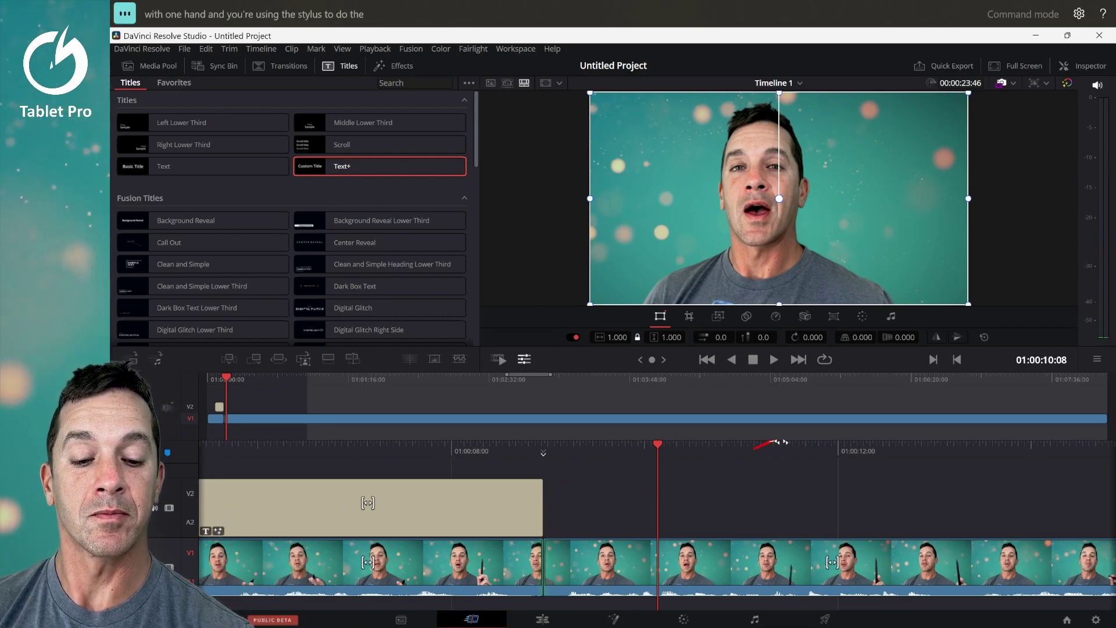
{"action": "mouse_move", "coordinate": [799, 443]}
{"action": "left_mouse_down"}
{"action": "mouse_move", "coordinate": [747, 448]}
{"action": "mouse_move", "coordinate": [797, 444]}
{"action": "left_mouse_up"}
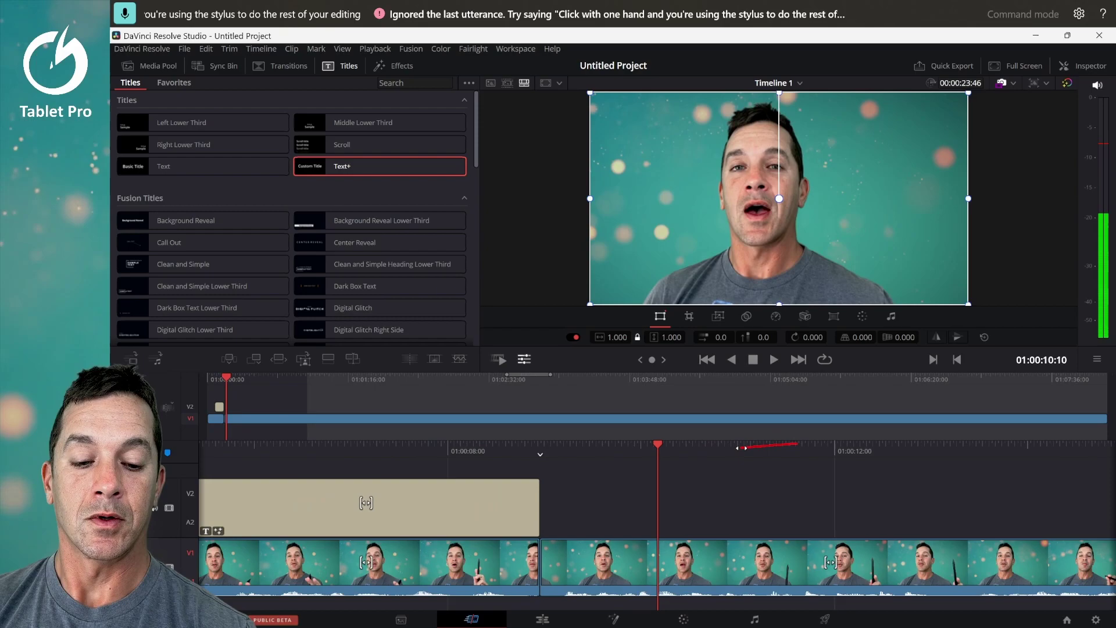
{"action": "key", "text": "space"}
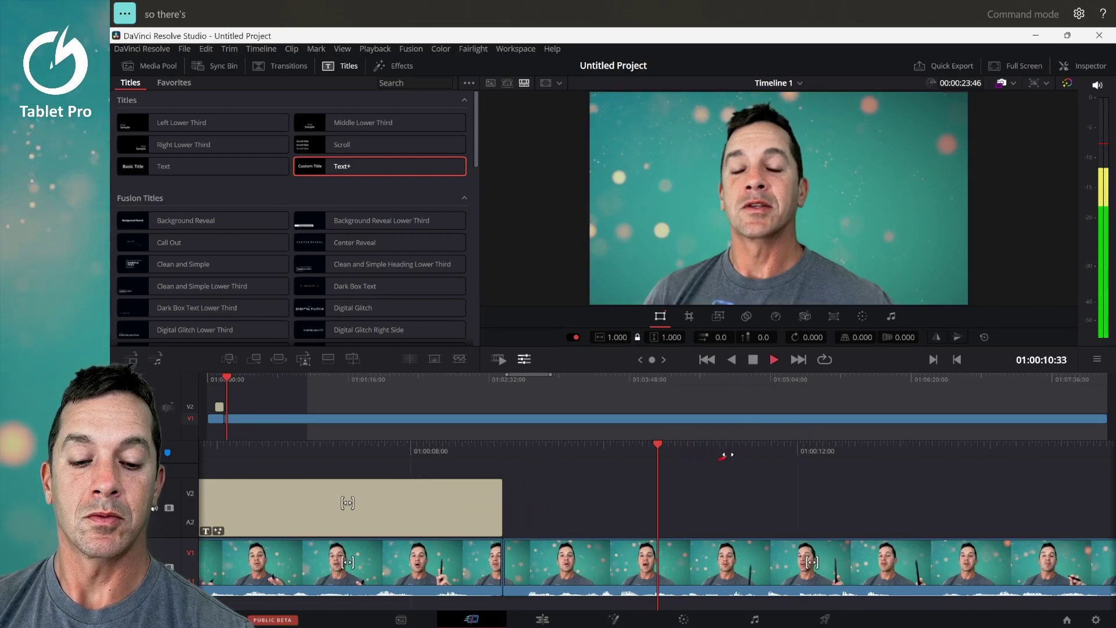
{"action": "key", "text": "space"}
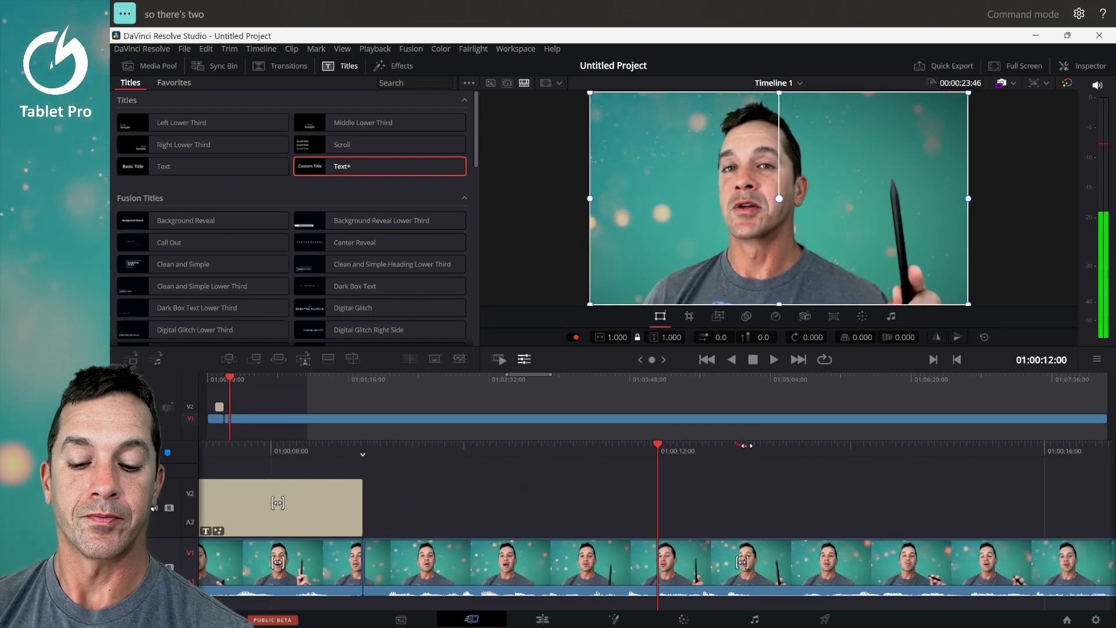
- Play on at 2x speed past 01:00:31:29 and scrub back to about 01:00:24:49
{"action": "key", "text": "space"}
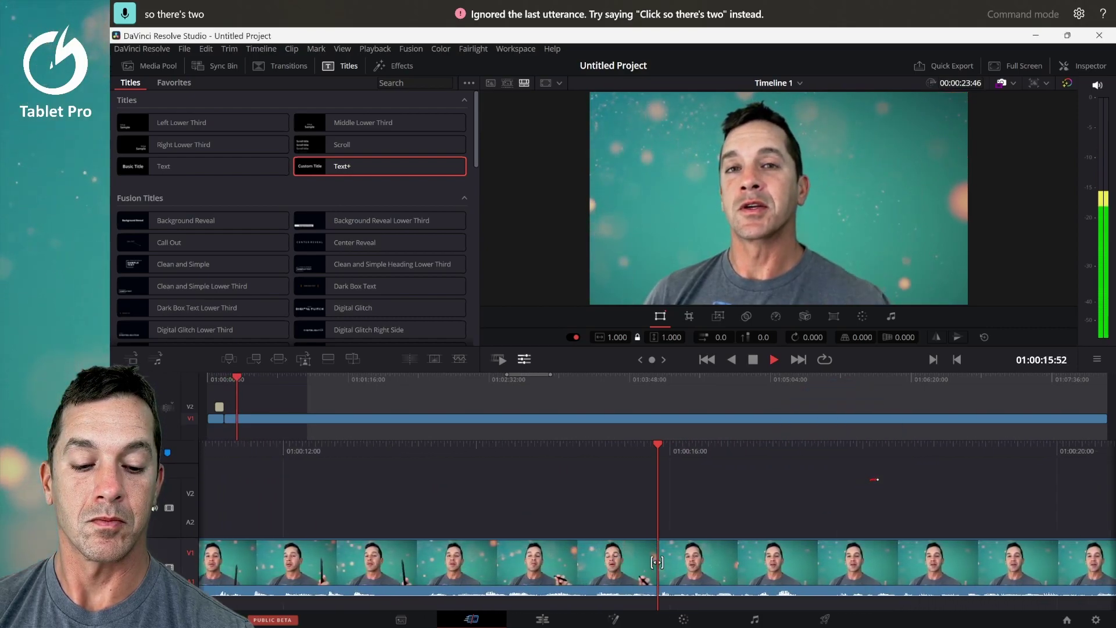
{"action": "key", "text": "l"}
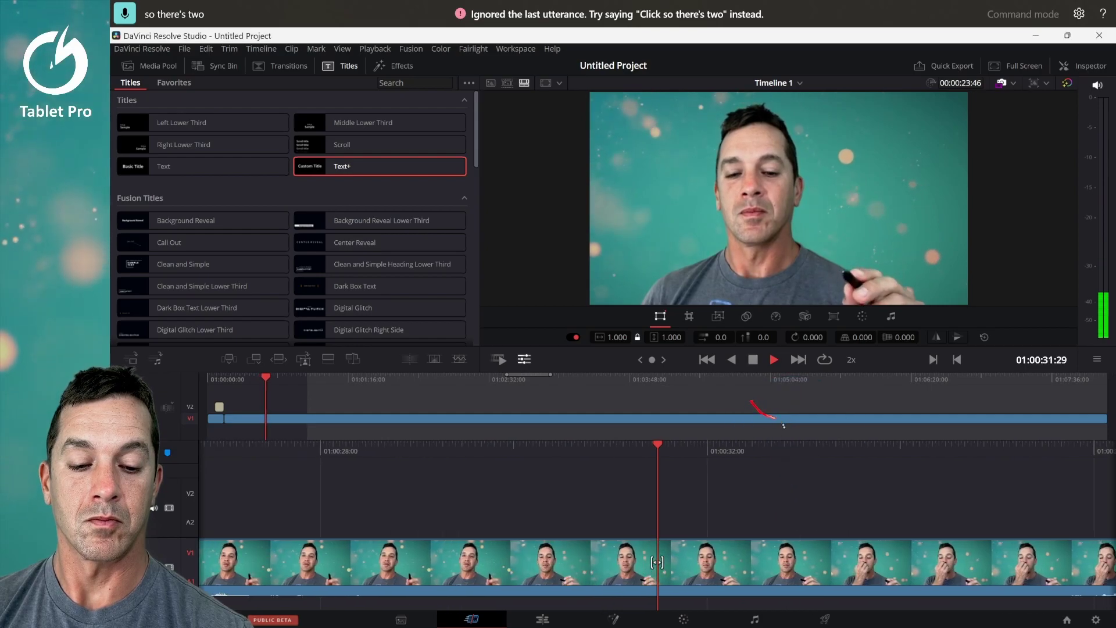
{"action": "key", "text": "j"}
{"action": "left_click_drag", "start_coordinate": [596, 446], "coordinate": [1009, 445]}
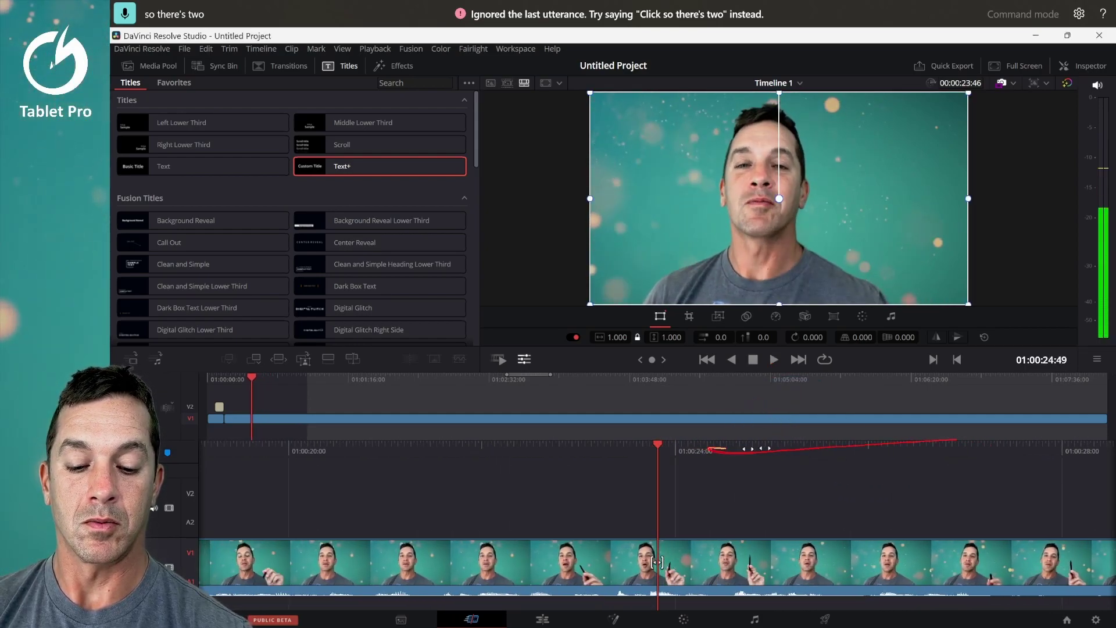
- Play to 01:00:25:51, split the clip there with the radial menu and resume playback
{"action": "left_click_drag", "start_coordinate": [756, 448], "coordinate": [884, 444]}
{"action": "key", "text": "space"}
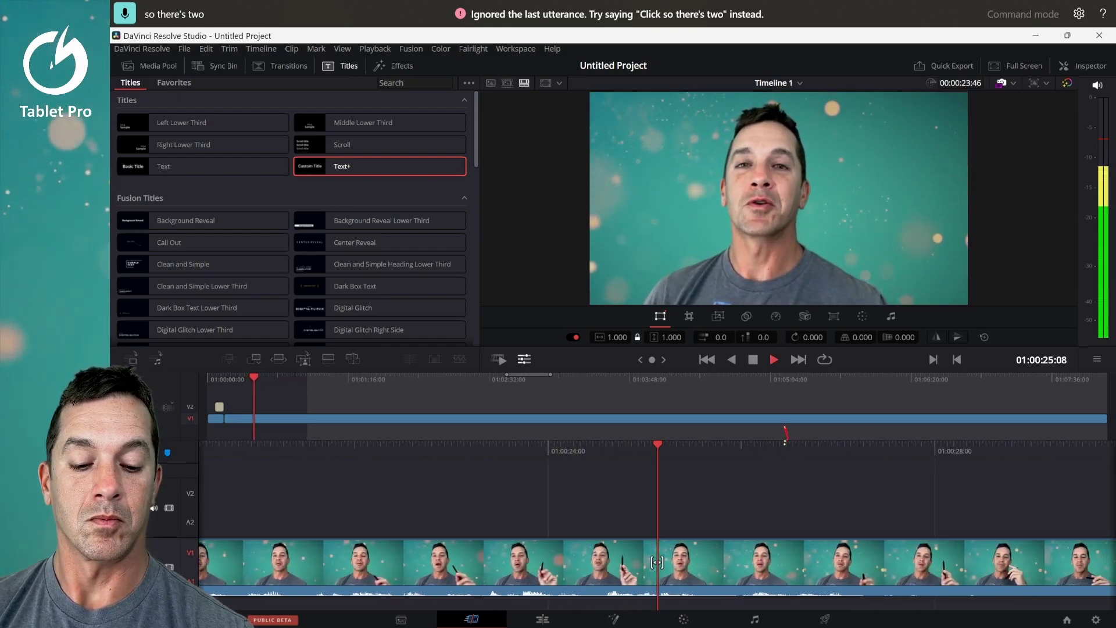
{"action": "key", "text": "space"}
{"action": "right_click", "coordinate": [798, 462]}
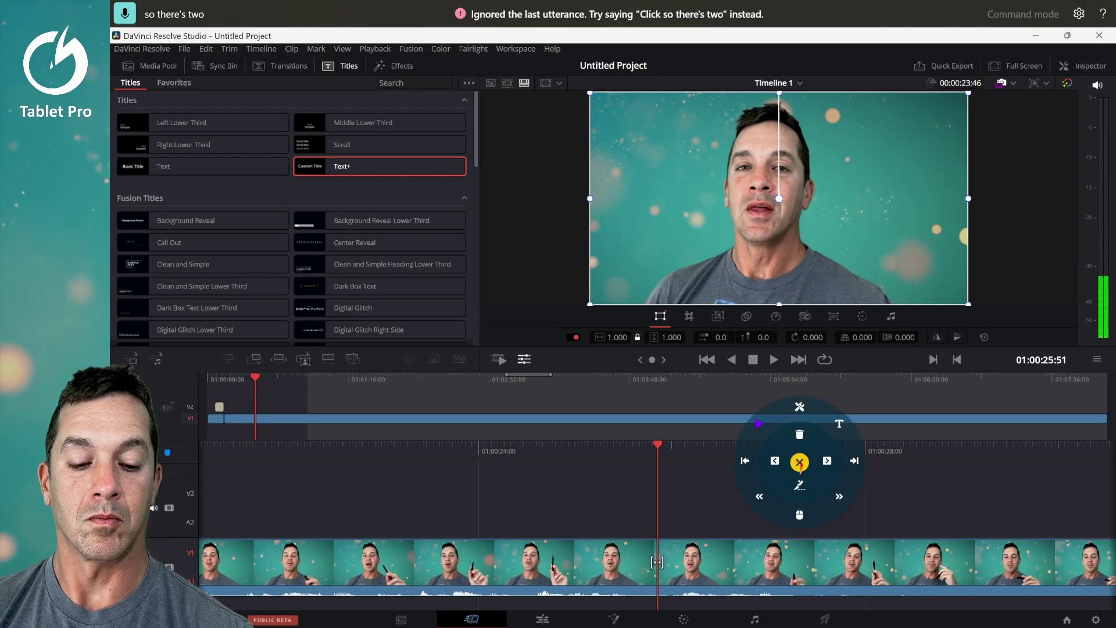
{"action": "left_click", "coordinate": [799, 485]}
{"action": "key", "text": "space"}
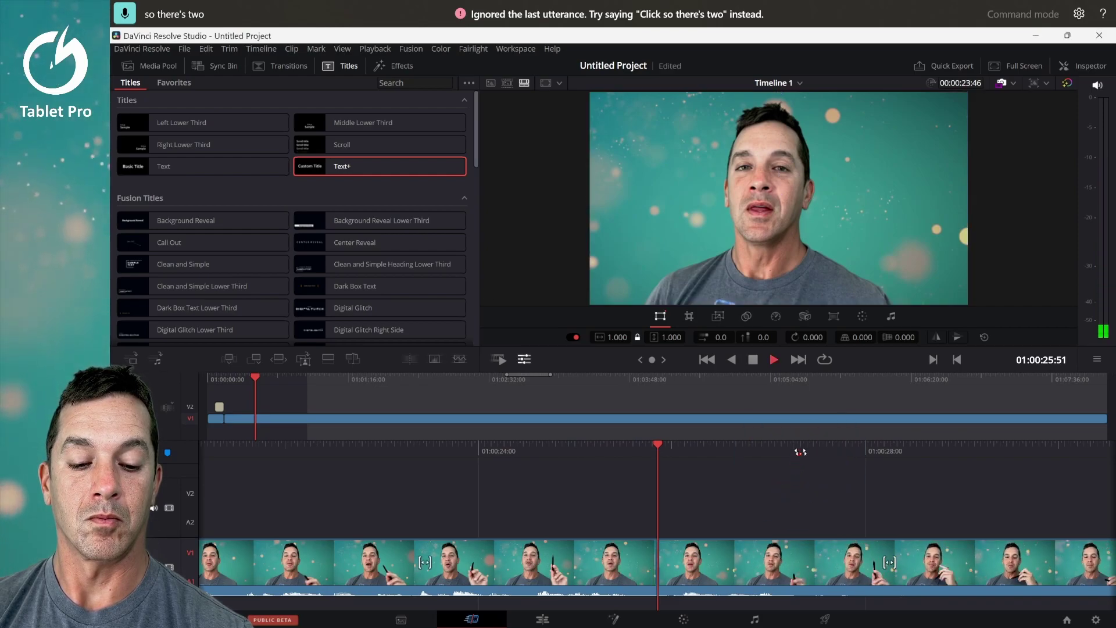
- In Tablet Pro STUDIO's radial menu settings, enable "Keep radial menu opened after clicking off an icon" and apply it
{"action": "left_click", "coordinate": [836, 447]}
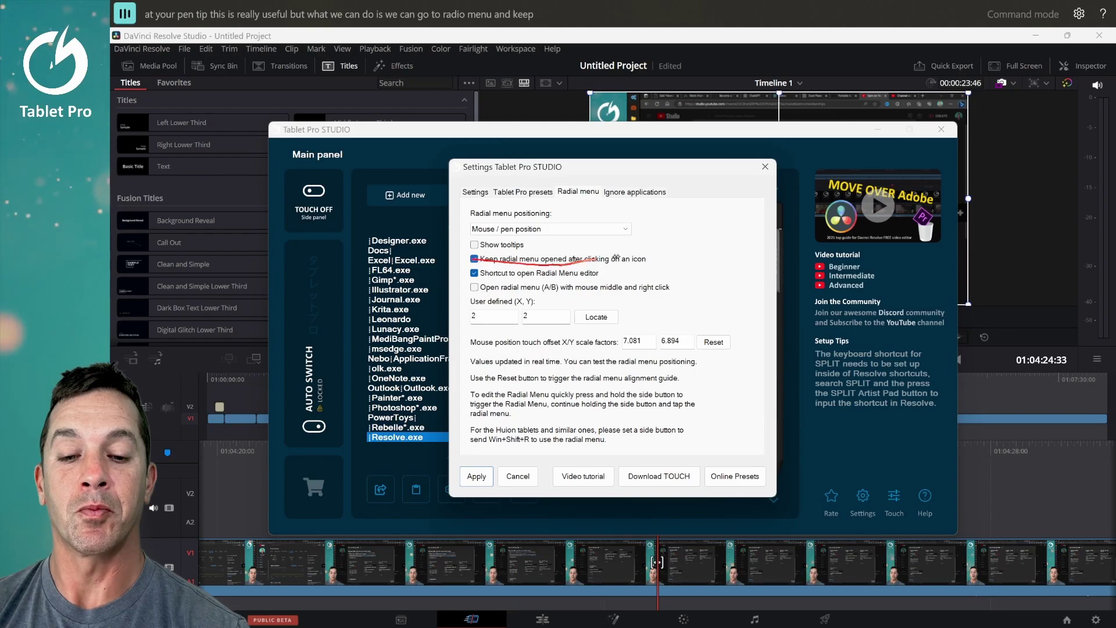
{"action": "left_click", "coordinate": [476, 476]}
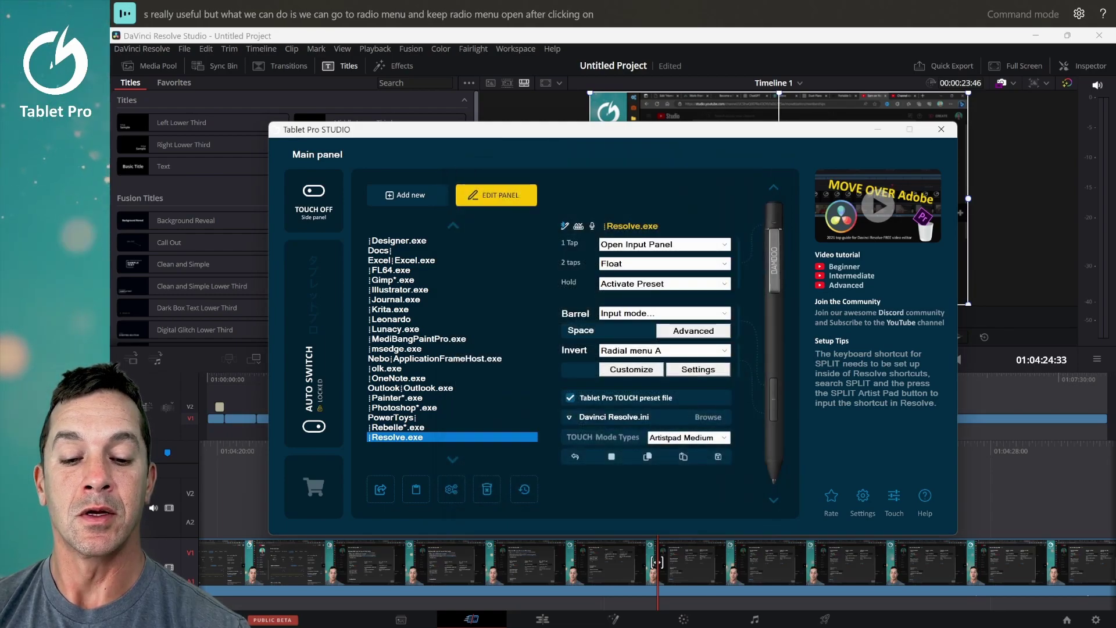
- Close Tablet Pro STUDIO, try opening and dismissing the pen radial menu over the timeline, and resume playback
{"action": "left_click", "coordinate": [940, 129]}
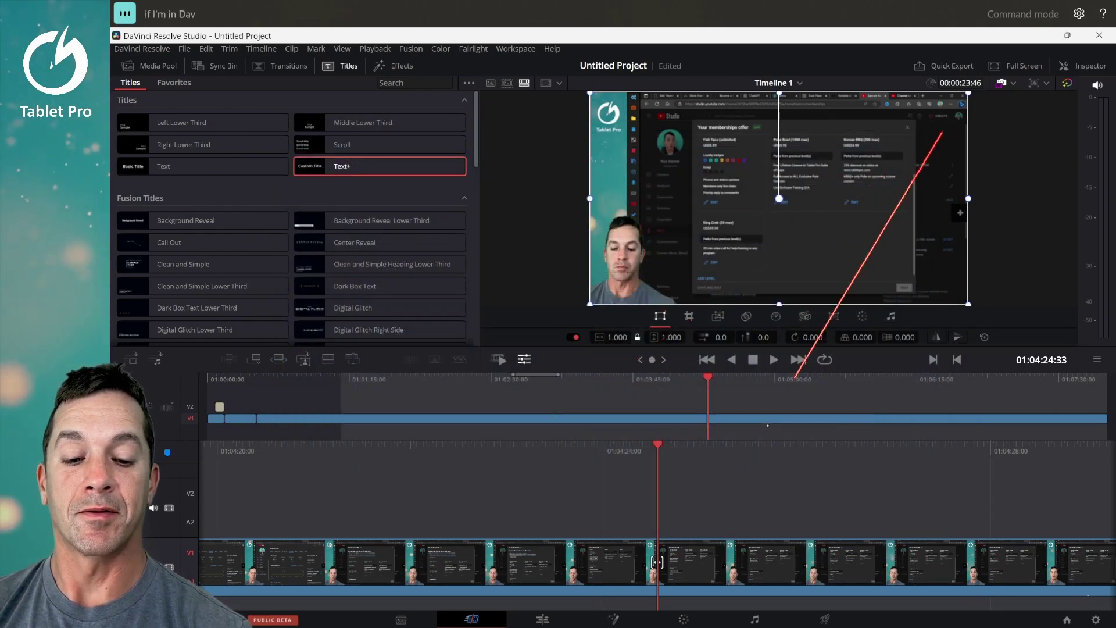
{"action": "right_click", "coordinate": [782, 423]}
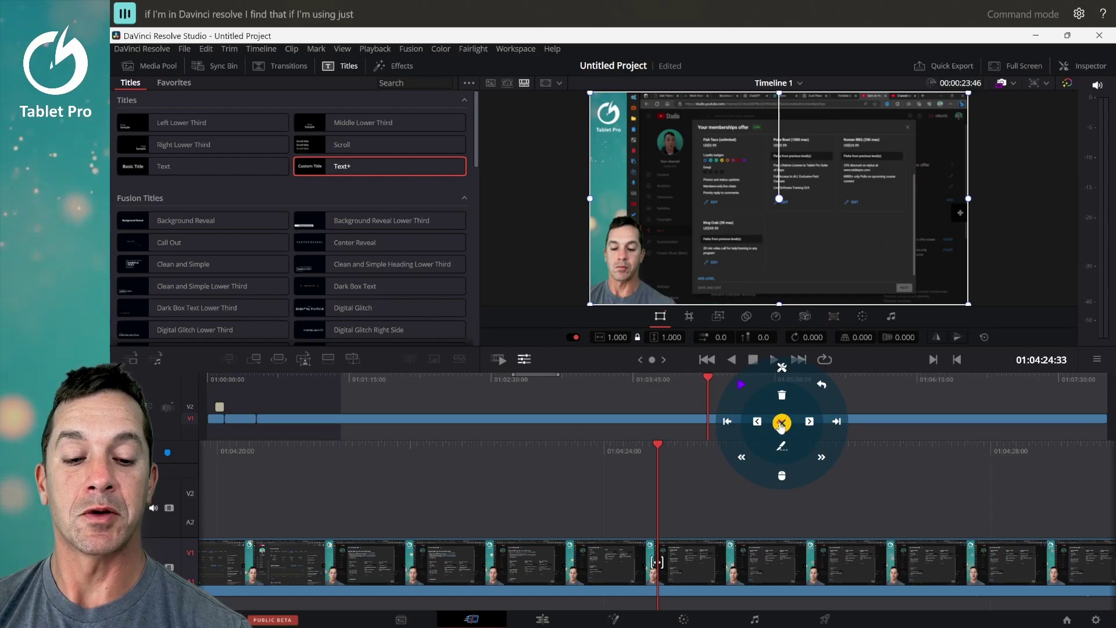
{"action": "left_click", "coordinate": [782, 423]}
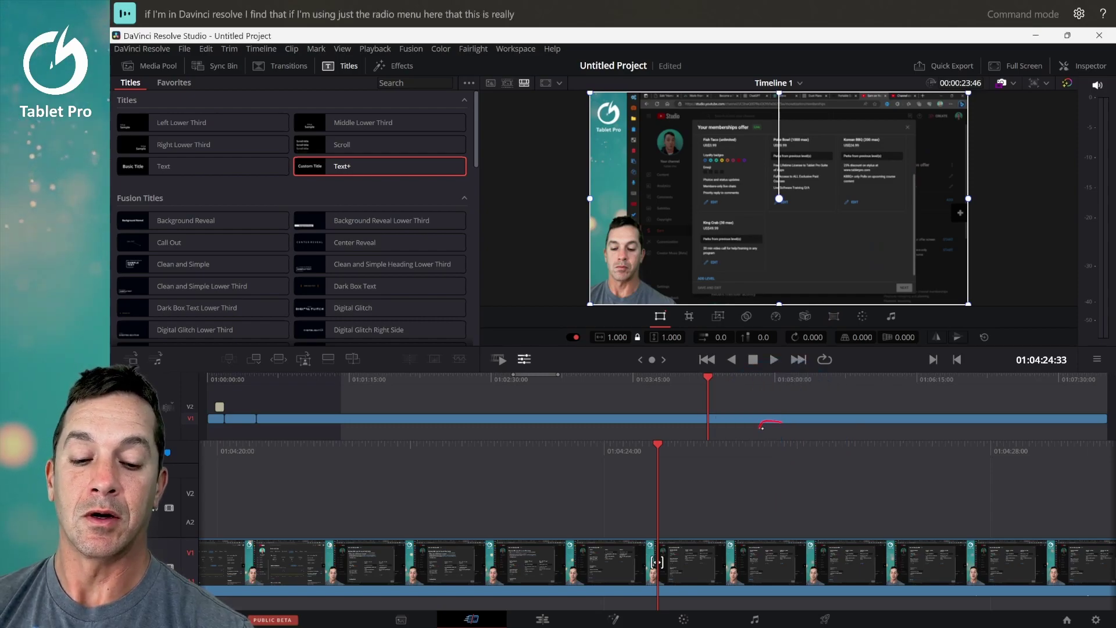
{"action": "right_click", "coordinate": [773, 423]}
{"action": "left_click", "coordinate": [773, 423]}
{"action": "right_click", "coordinate": [772, 423]}
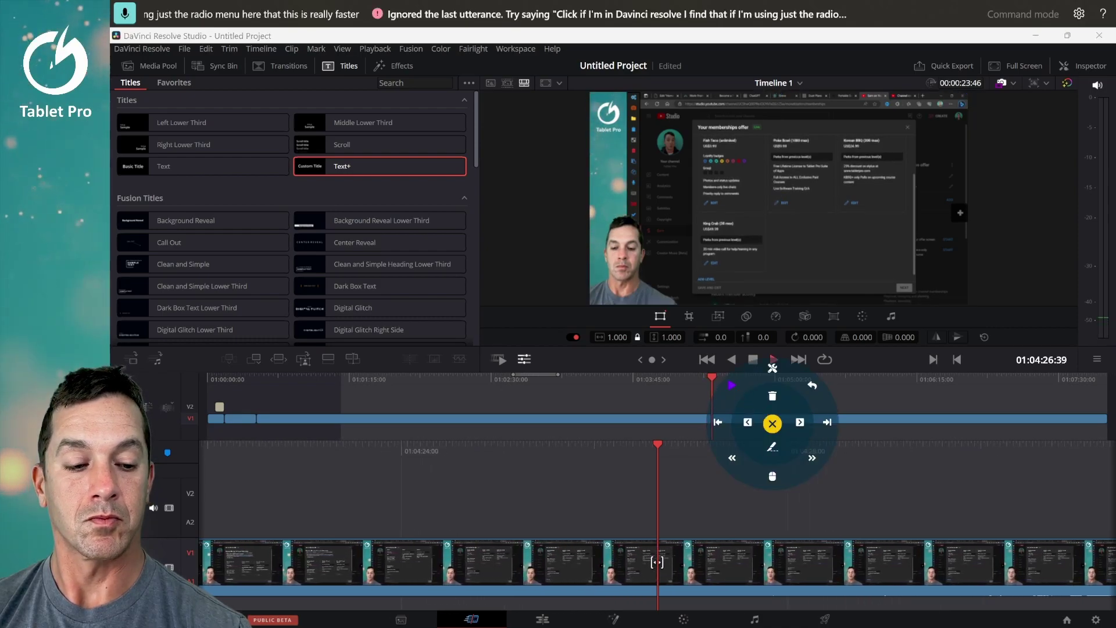
{"action": "left_click", "coordinate": [772, 423]}
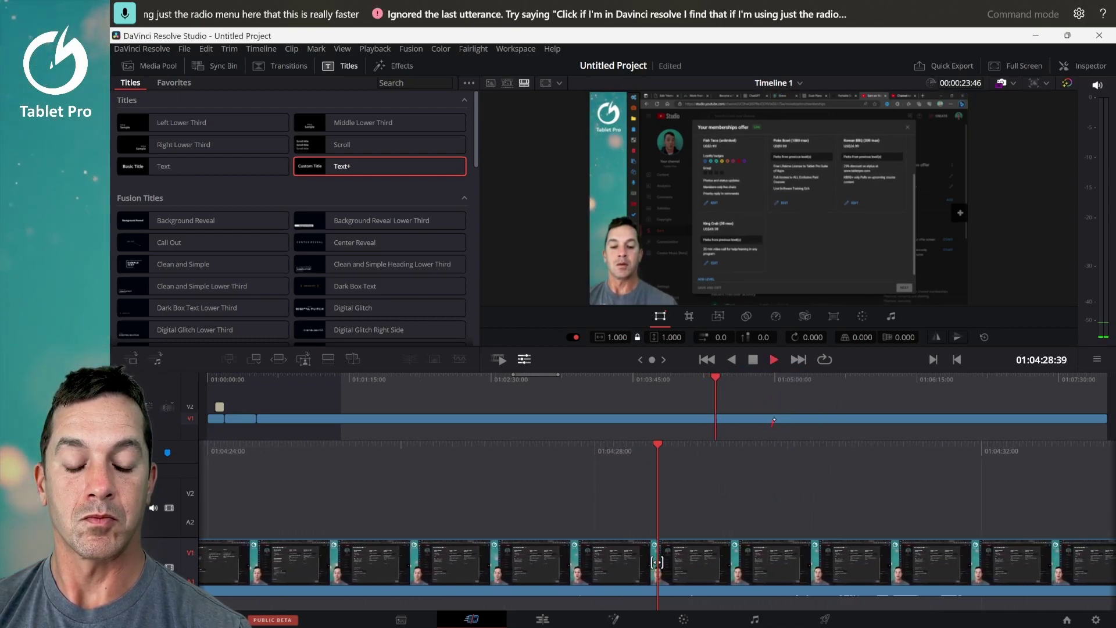
- Jump back to the previous edit point with the radial menu, play at 2x speed and scrub back to 01:00:37:40
{"action": "right_click", "coordinate": [794, 419]}
{"action": "left_click", "coordinate": [739, 418]}
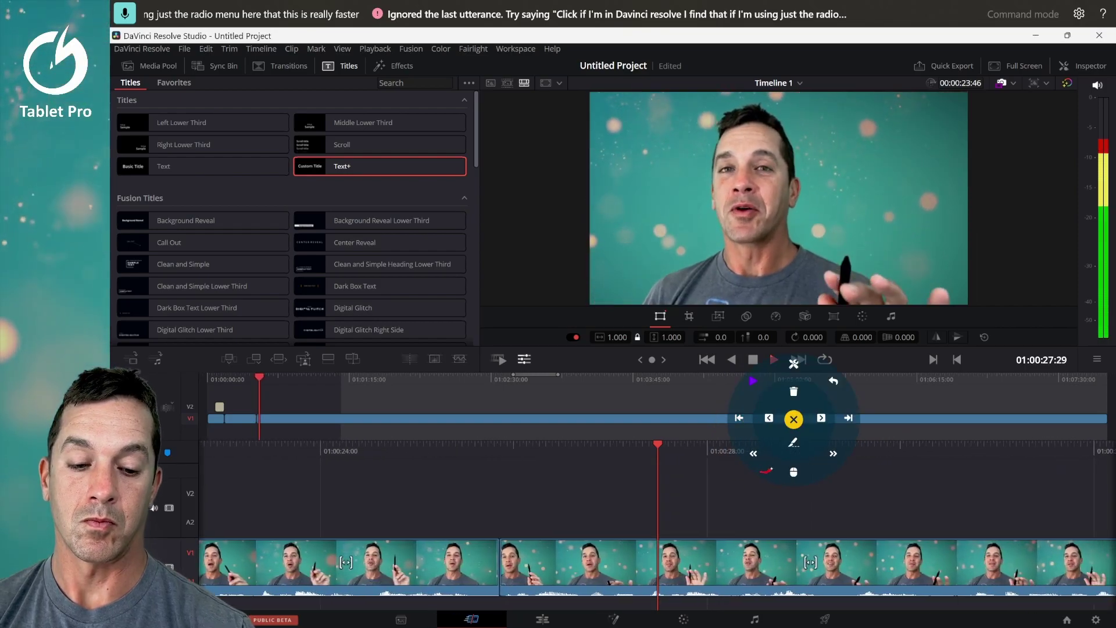
{"action": "left_click", "coordinate": [833, 454]}
{"action": "right_click", "coordinate": [833, 459]}
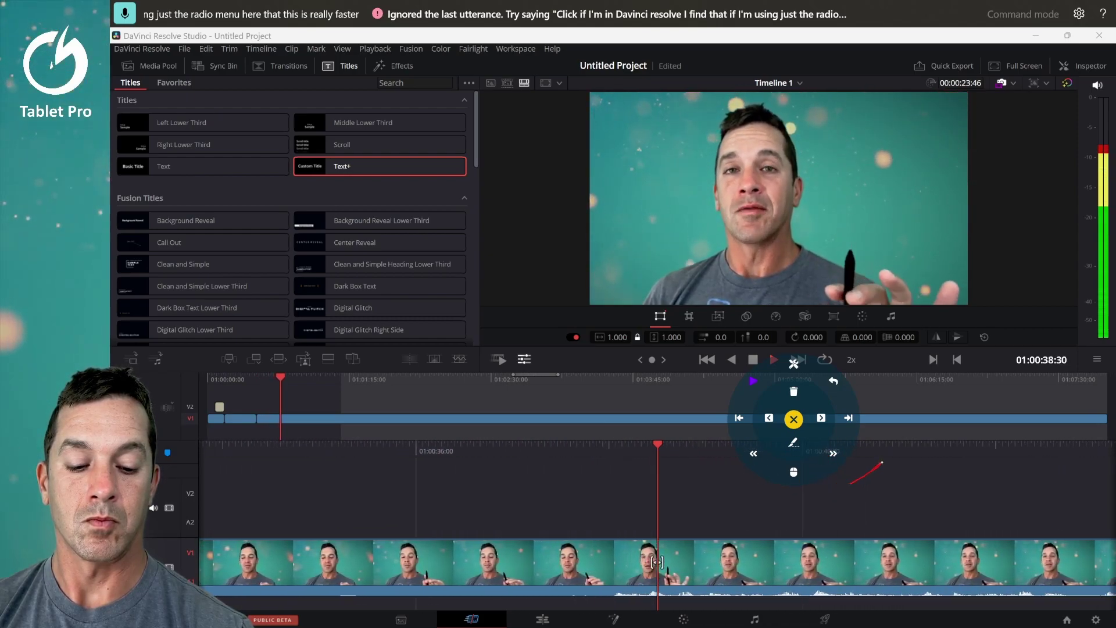
{"action": "left_click_drag", "start_coordinate": [880, 463], "coordinate": [1028, 442]}
{"action": "left_click_drag", "start_coordinate": [681, 452], "coordinate": [810, 445]}
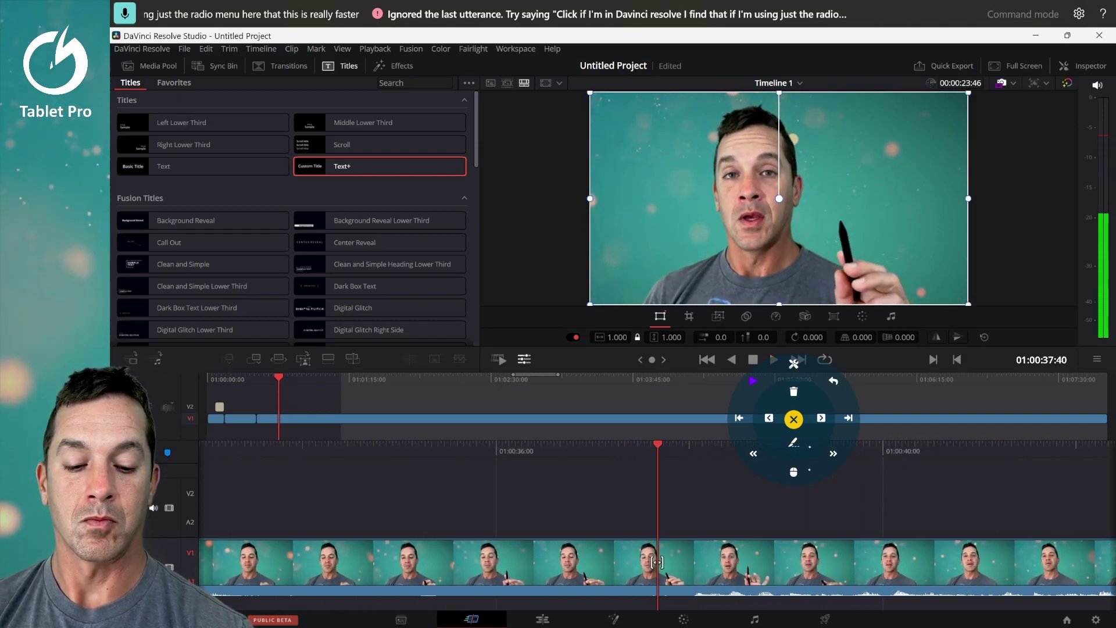
- Ripple-delete the segment between the earlier split and 01:00:37:40 with the radial menu and dismiss the menu
{"action": "left_click", "coordinate": [765, 407]}
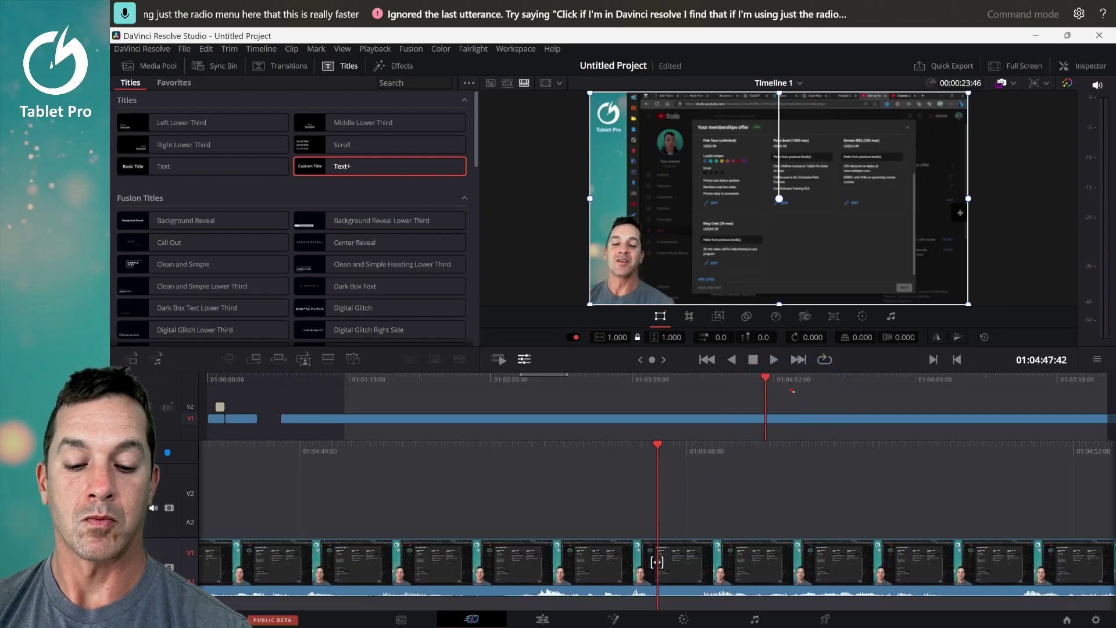
{"action": "left_click", "coordinate": [792, 391]}
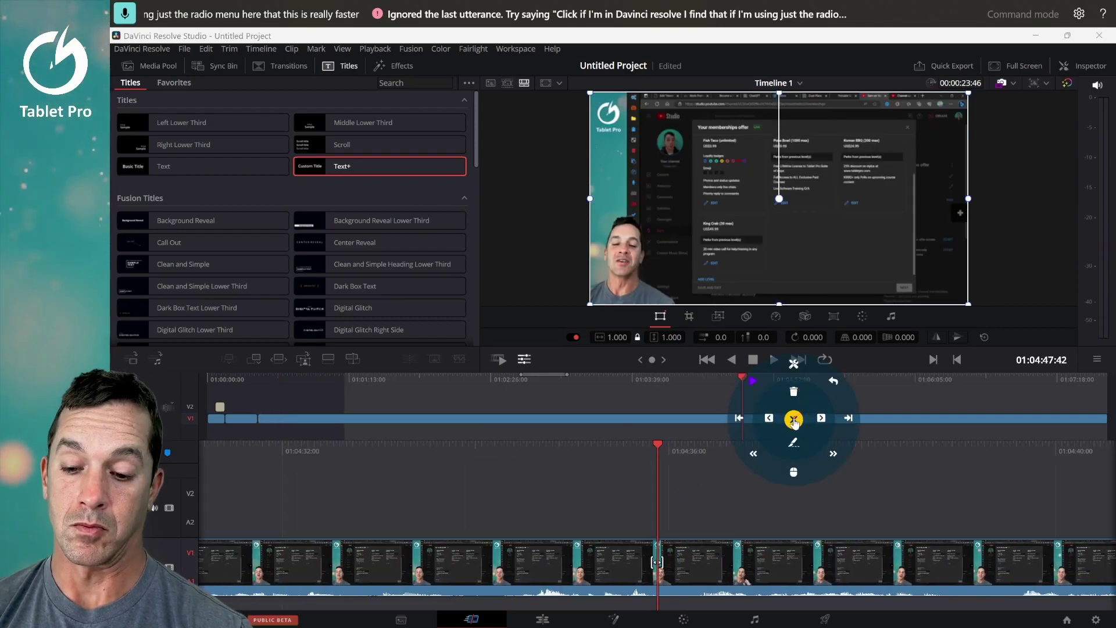
{"action": "left_click", "coordinate": [793, 419]}
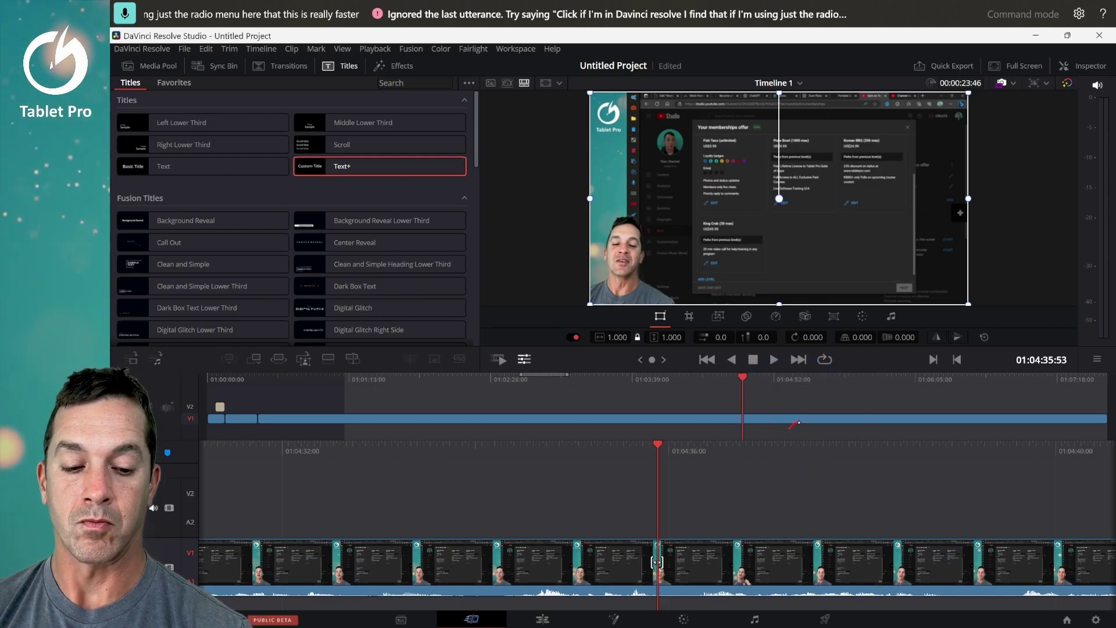
- Jump back to the previous edit point, play from the new cut and pause at 01:00:36:22
{"action": "right_click", "coordinate": [799, 422]}
{"action": "left_click", "coordinate": [748, 419]}
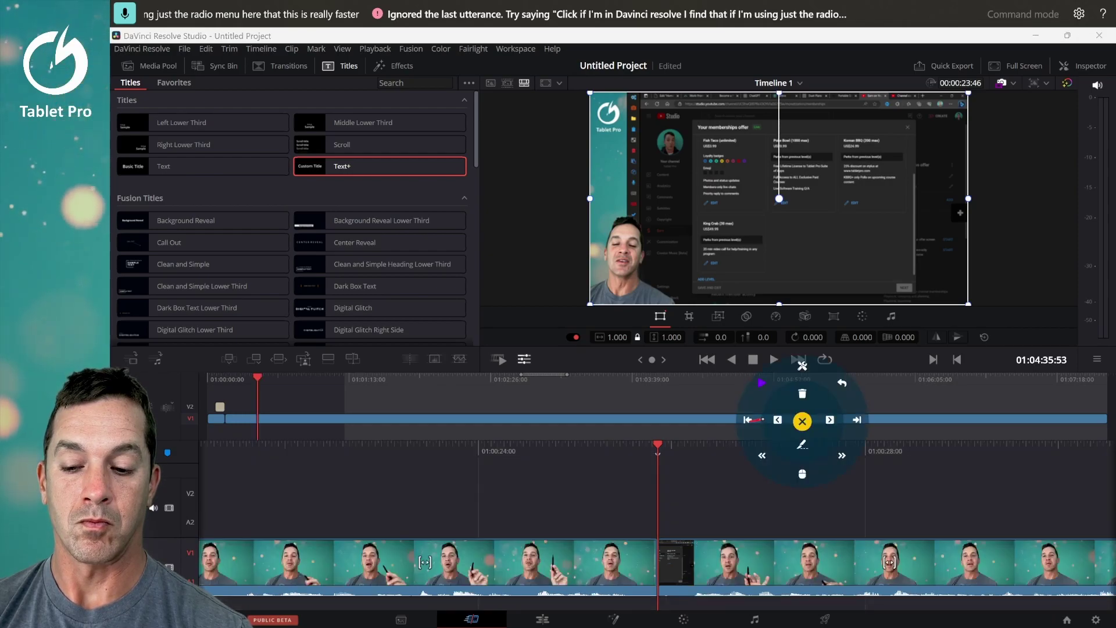
{"action": "left_click", "coordinate": [803, 420]}
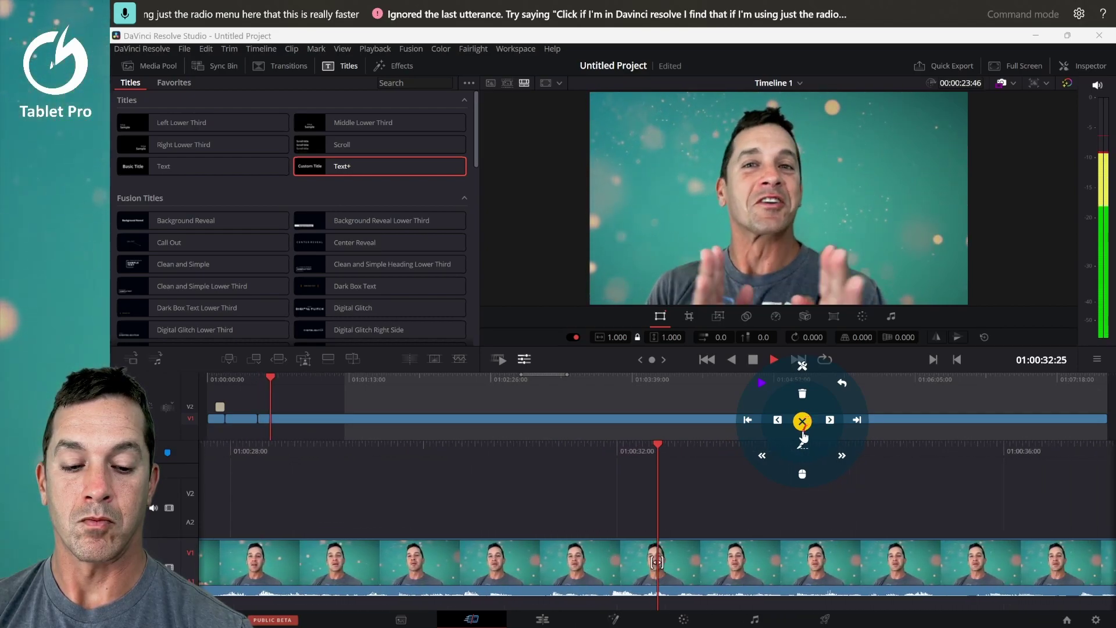
{"action": "key", "text": "space"}
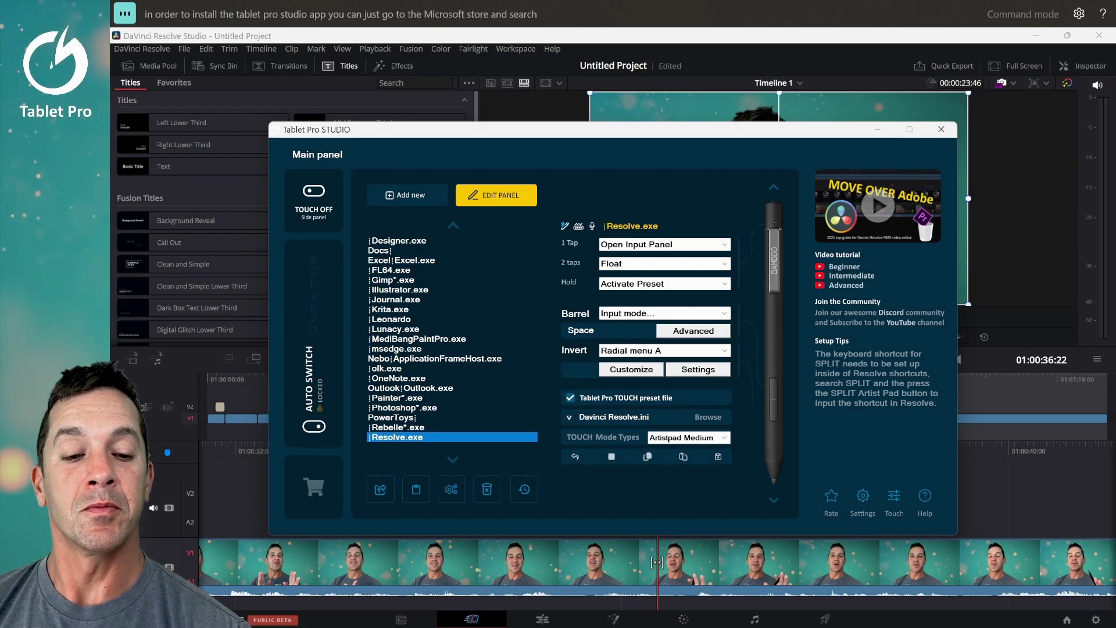
- In Tablet Pro STUDIO, look through the Intermediate and Advanced video tutorial lists and locate the Discord community link
{"action": "left_click", "coordinate": [841, 266]}
{"action": "left_click", "coordinate": [833, 276]}
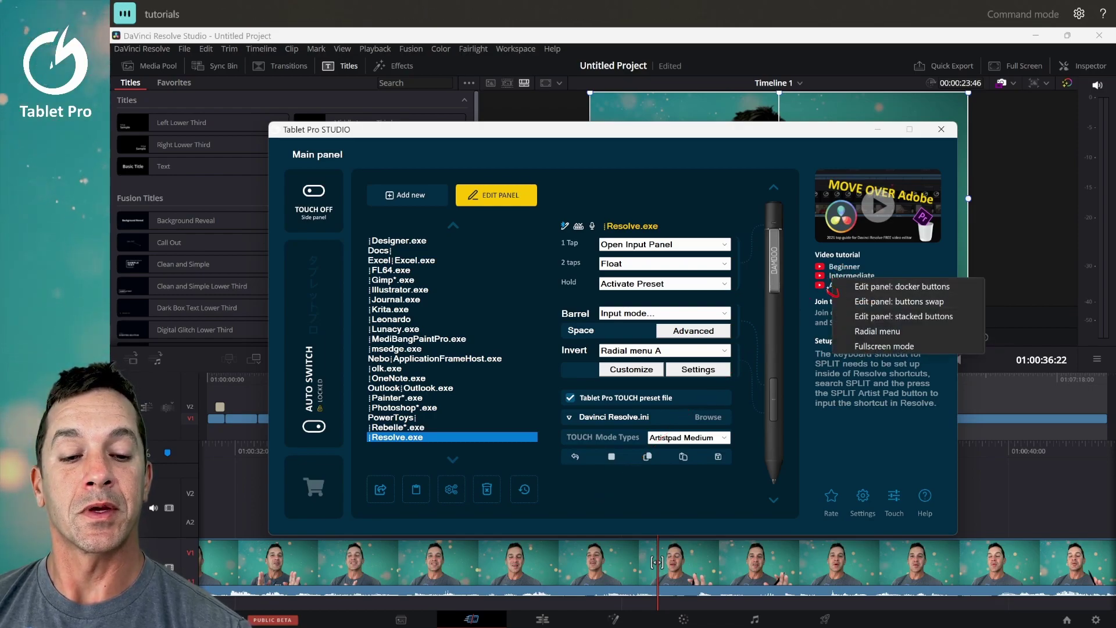
{"action": "left_click", "coordinate": [829, 286]}
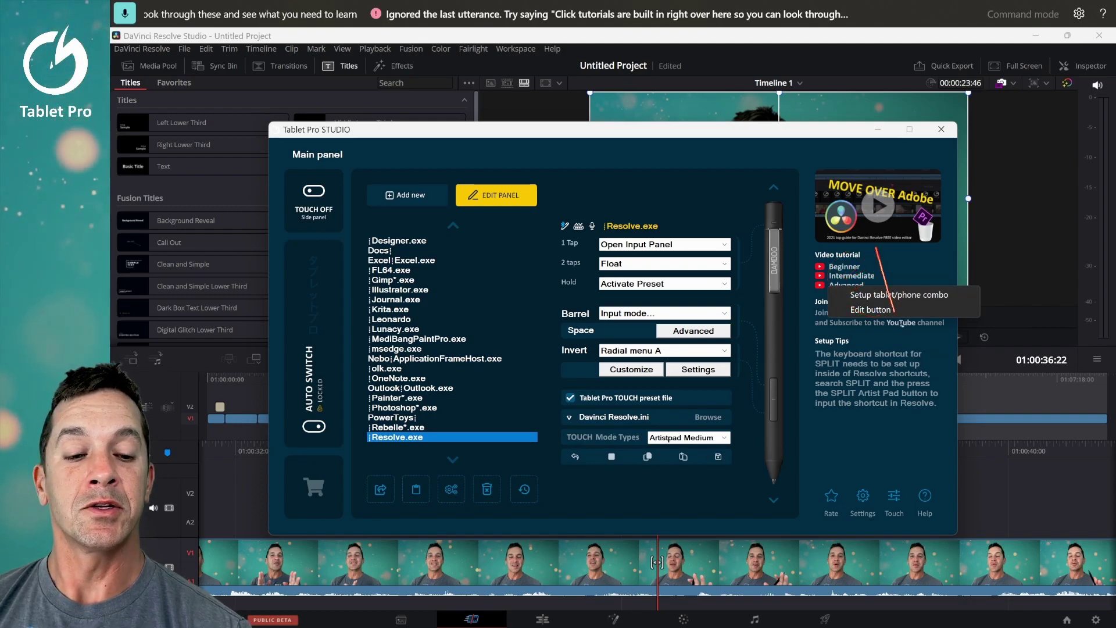
{"action": "left_click", "coordinate": [876, 352]}
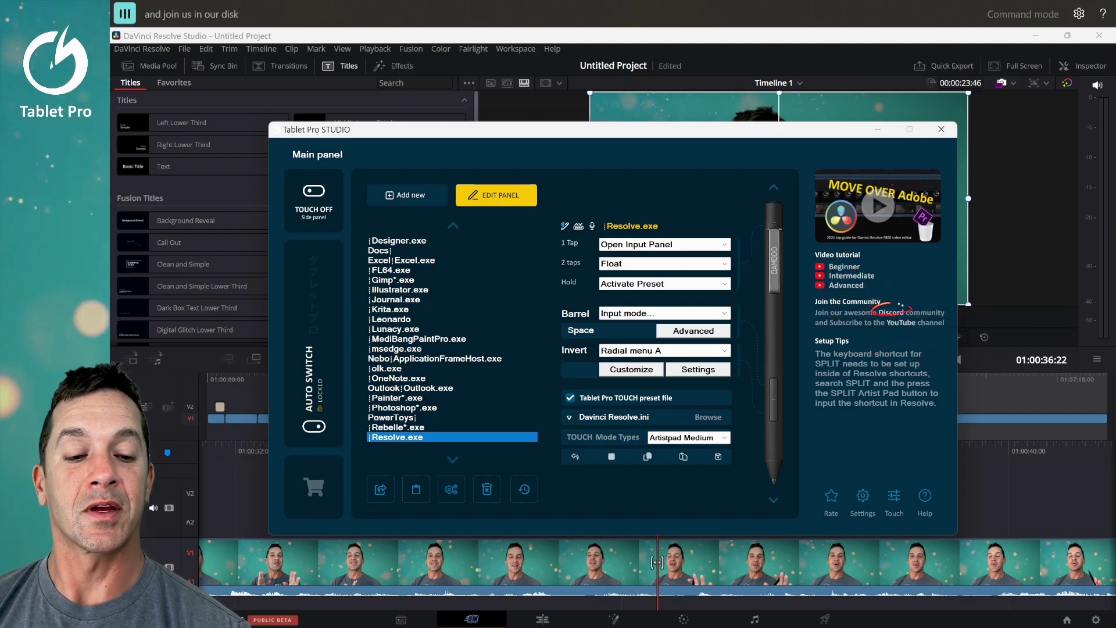
{"action": "left_click_drag", "start_coordinate": [890, 300], "coordinate": [868, 314]}
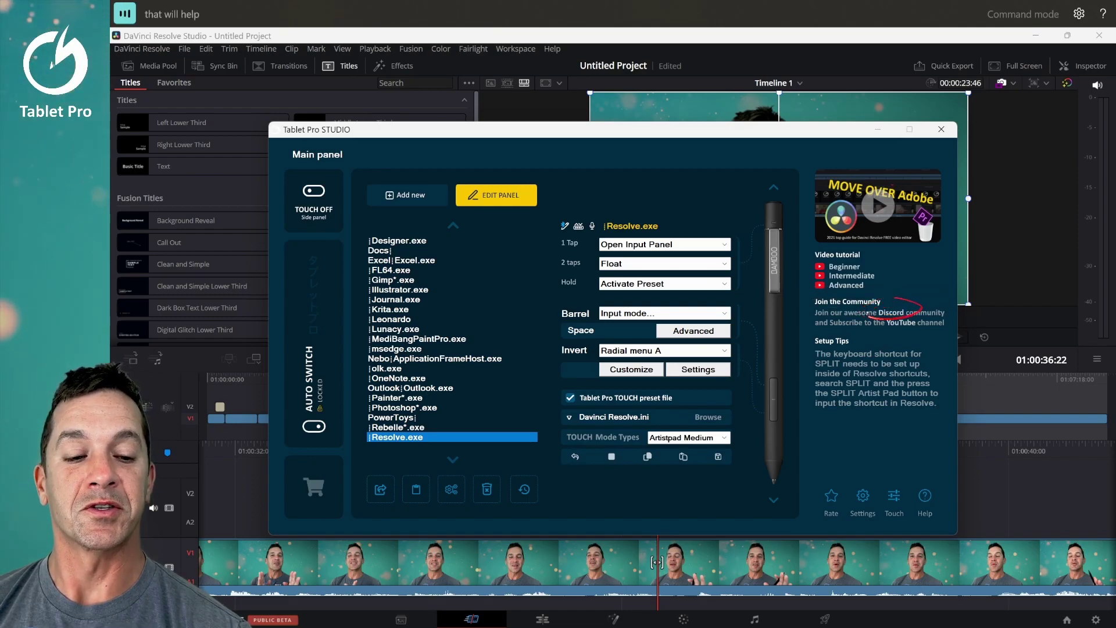